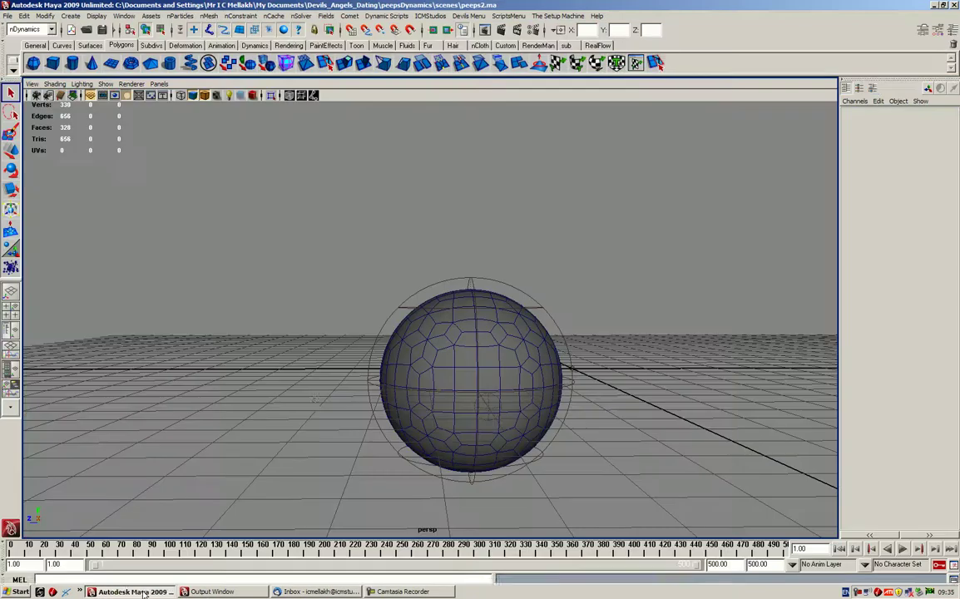
Orbit to a level view, play the simulation to watch the sphere split, then rewind.
{"action": "mouse_move", "coordinate": [347, 415]}
{"action": "left_mouse_down", "text": "alt"}
{"action": "mouse_move", "coordinate": [434, 364]}
{"action": "mouse_move", "coordinate": [359, 388]}
{"action": "mouse_move", "coordinate": [307, 373]}
{"action": "mouse_move", "coordinate": [332, 336]}
{"action": "mouse_move", "coordinate": [405, 327]}
{"action": "mouse_move", "coordinate": [395, 342]}
{"action": "mouse_move", "coordinate": [466, 368]}
{"action": "mouse_move", "coordinate": [425, 366]}
{"action": "left_mouse_up", "text": "alt"}
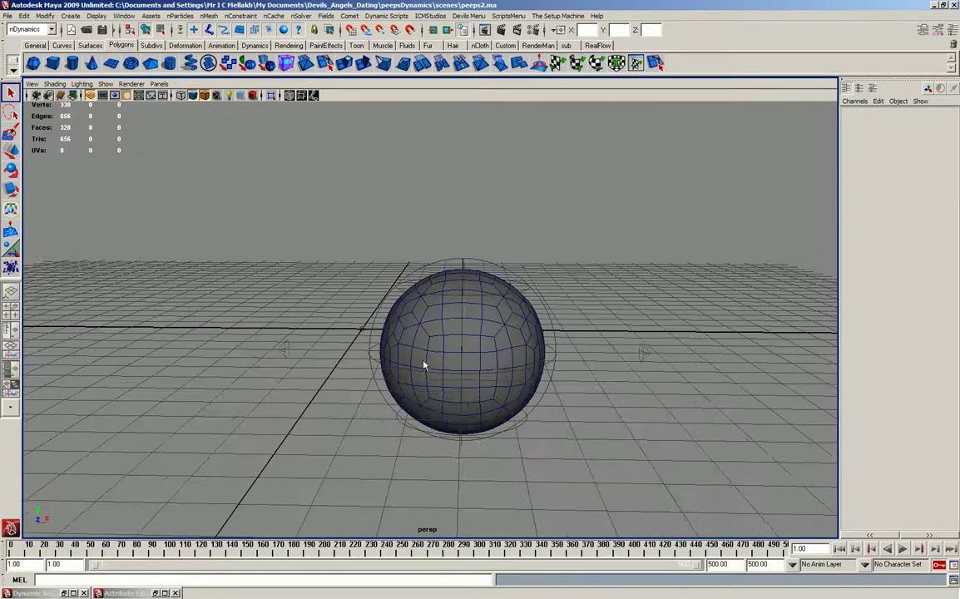
{"action": "left_click", "coordinate": [903, 549]}
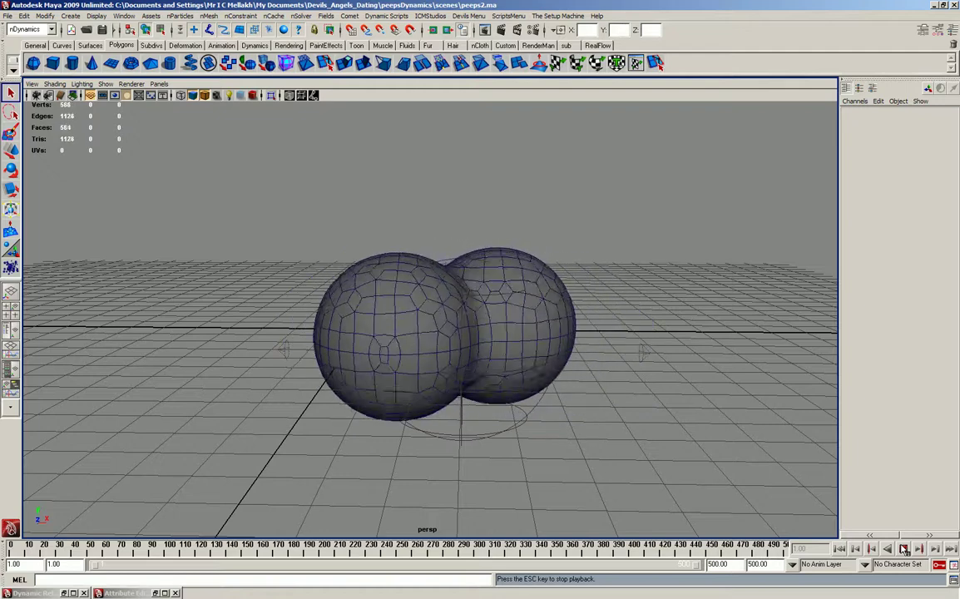
{"action": "key", "text": "Escape"}
{"action": "mouse_move", "coordinate": [692, 496]}
{"action": "left_mouse_down", "text": "alt"}
{"action": "mouse_move", "coordinate": [600, 454]}
{"action": "mouse_move", "coordinate": [896, 491]}
{"action": "left_mouse_up", "text": "alt"}
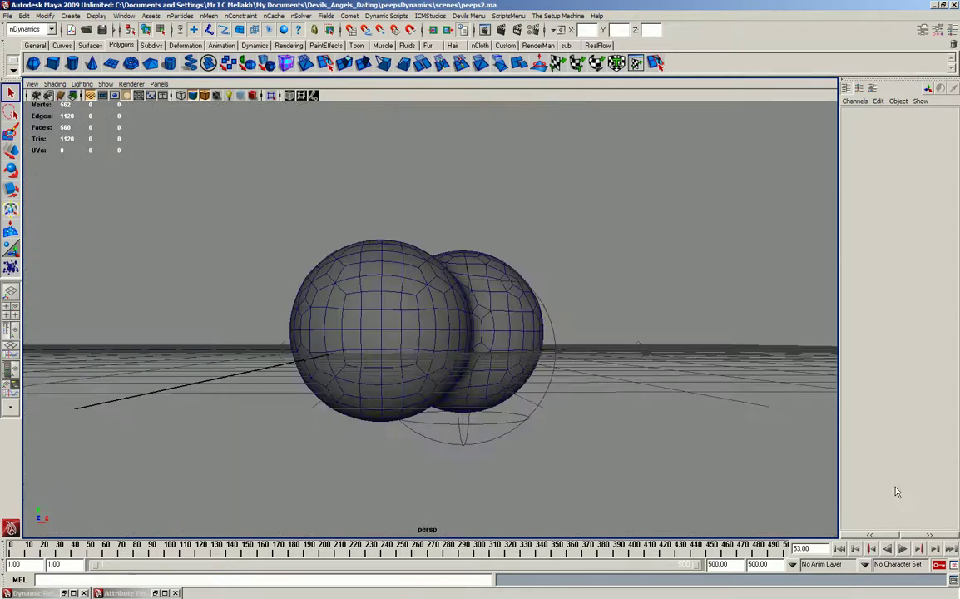
{"action": "left_click", "coordinate": [840, 549]}
Hide the grid, replay and stop at frame 14 on the joined spheres, then restore the grid.
{"action": "mouse_move", "coordinate": [260, 396]}
{"action": "left_mouse_down", "text": "alt"}
{"action": "mouse_move", "coordinate": [823, 499]}
{"action": "mouse_move", "coordinate": [499, 349]}
{"action": "left_mouse_up", "text": "alt"}
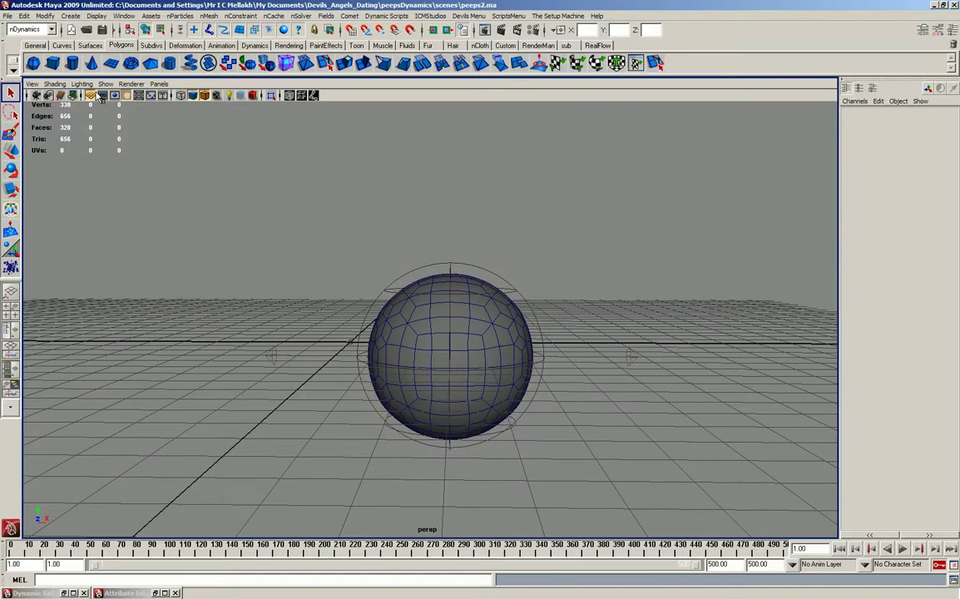
{"action": "left_click", "coordinate": [96, 95]}
{"action": "left_click", "coordinate": [90, 94]}
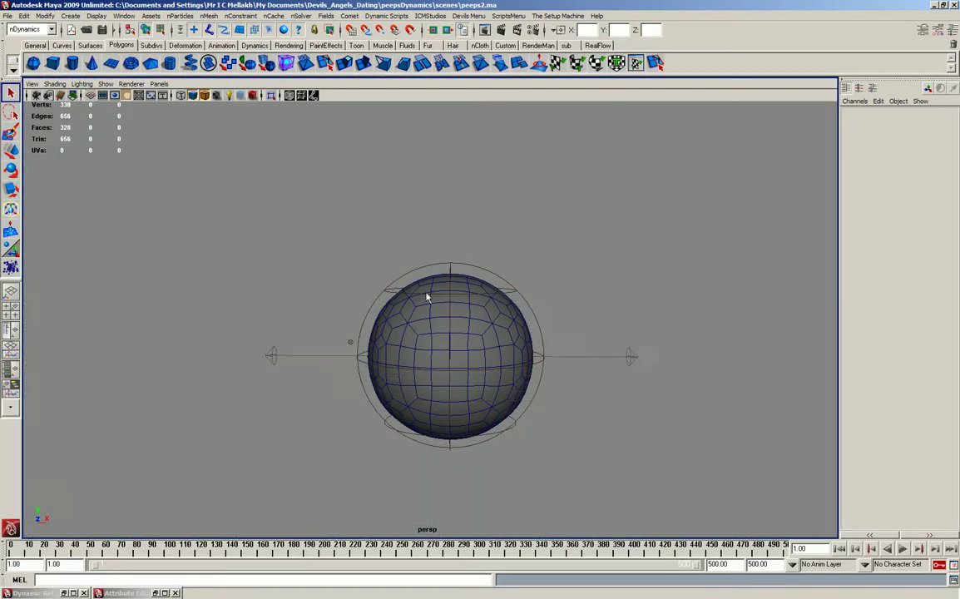
{"action": "left_click", "coordinate": [903, 550]}
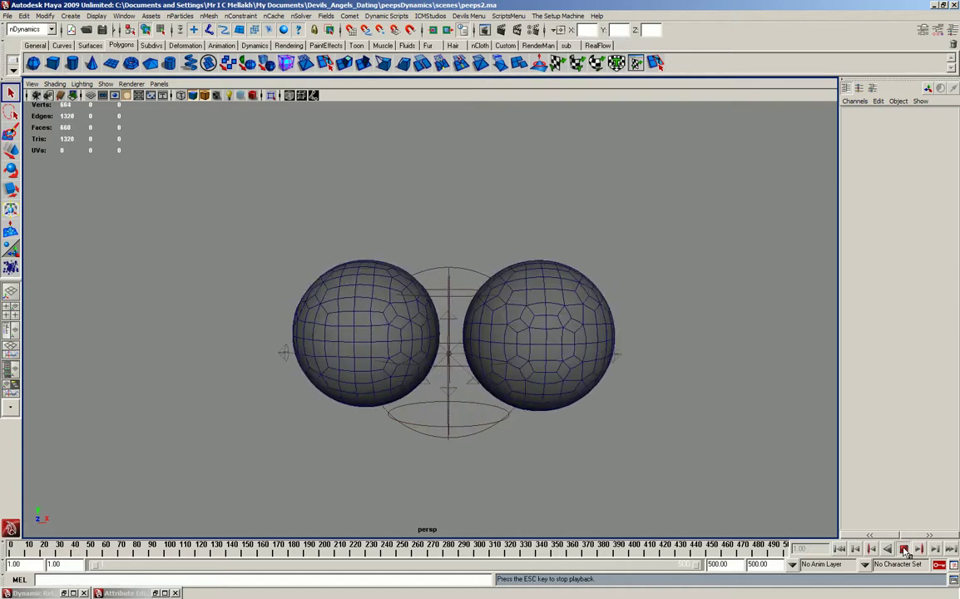
{"action": "left_click", "coordinate": [904, 551]}
{"action": "mouse_move", "coordinate": [492, 332]}
{"action": "left_mouse_down", "text": "alt"}
{"action": "mouse_move", "coordinate": [420, 361]}
{"action": "mouse_move", "coordinate": [476, 371]}
{"action": "left_mouse_up", "text": "alt"}
{"action": "right_click_drag", "start_coordinate": [476, 371], "coordinate": [404, 392], "text": "alt"}
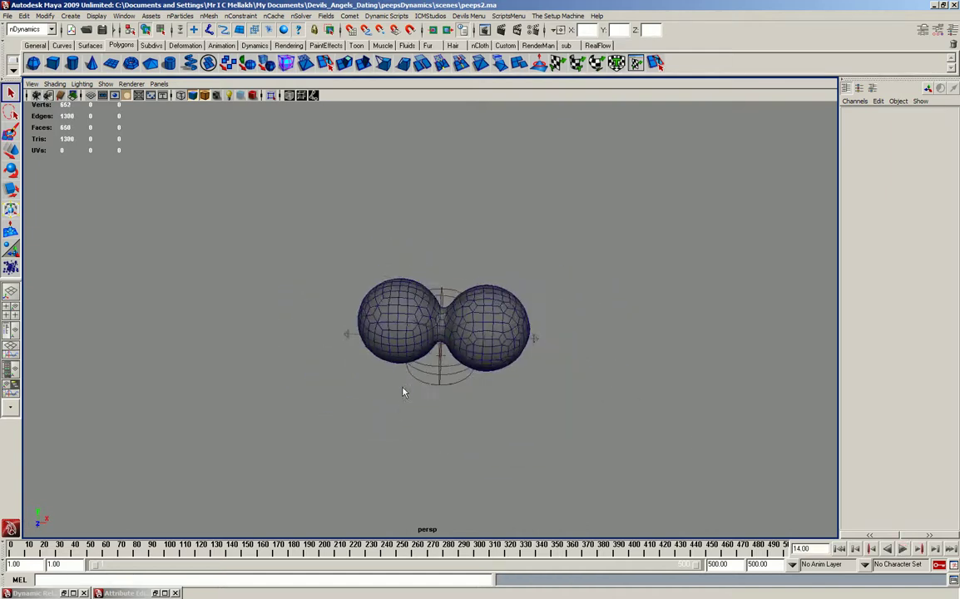
{"action": "mouse_move", "coordinate": [404, 392]}
{"action": "left_mouse_down", "text": "alt"}
{"action": "mouse_move", "coordinate": [435, 278]}
{"action": "mouse_move", "coordinate": [457, 280]}
{"action": "left_mouse_up", "text": "alt"}
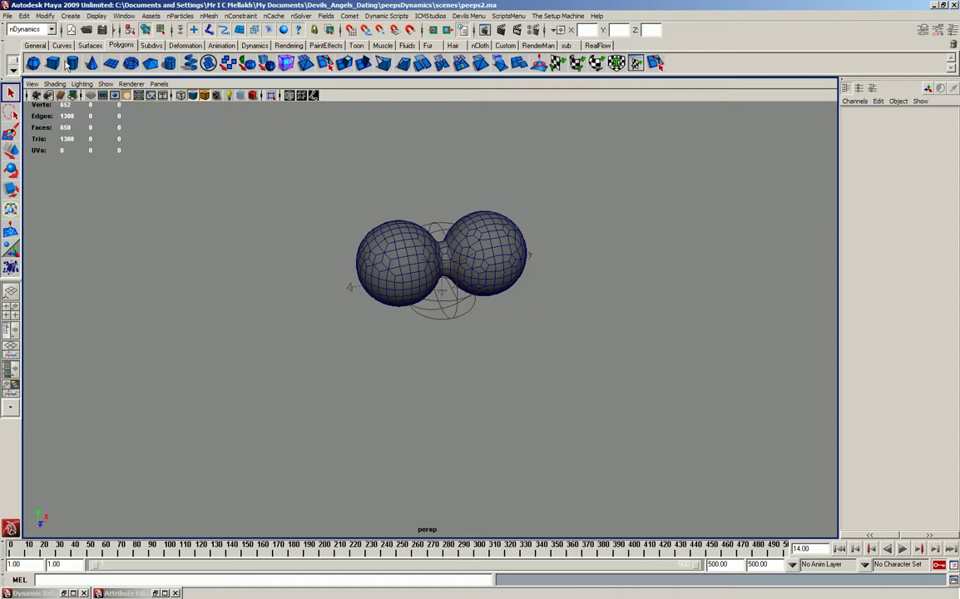
{"action": "left_click", "coordinate": [91, 95]}
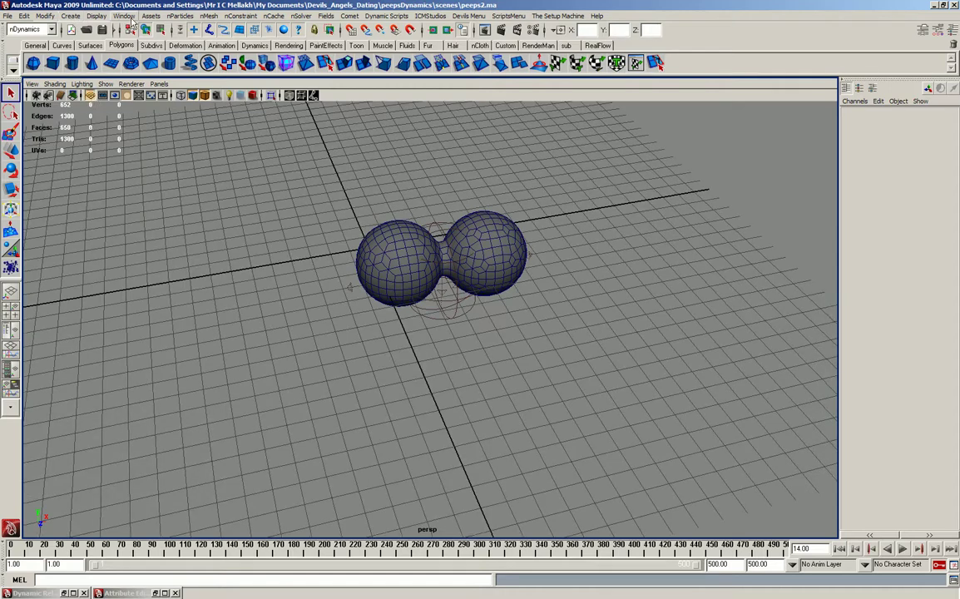
Place a small nParticle blob on the grid with the Create nParticles tool.
{"action": "left_click", "coordinate": [180, 15]}
{"action": "left_click", "coordinate": [215, 32]}
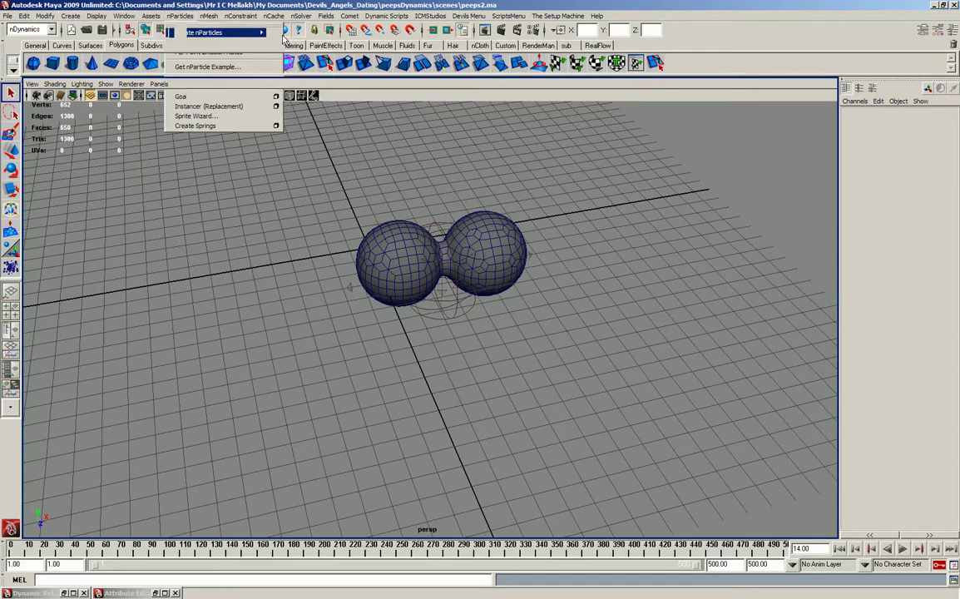
{"action": "right_click_drag", "start_coordinate": [402, 385], "coordinate": [413, 442], "text": "alt"}
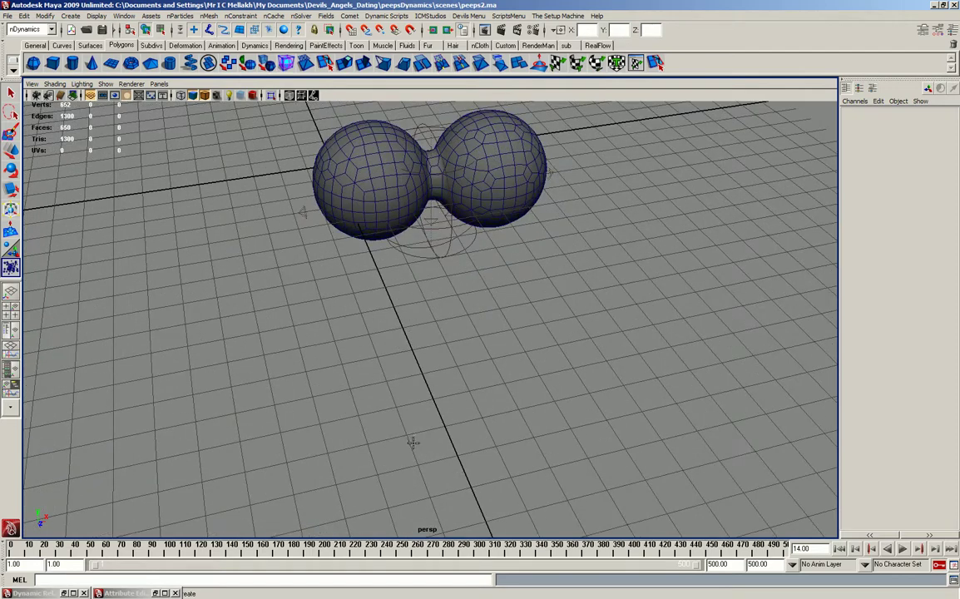
{"action": "left_click", "coordinate": [409, 445]}
{"action": "key", "text": "Return"}
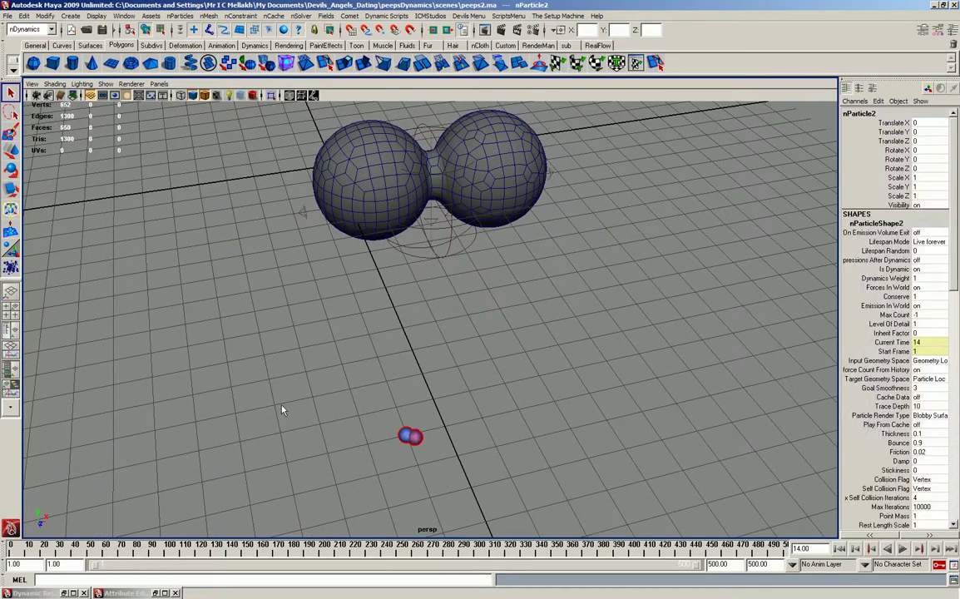
{"action": "left_click_drag", "start_coordinate": [285, 407], "coordinate": [319, 358], "text": "alt"}
{"action": "right_click_drag", "start_coordinate": [319, 357], "coordinate": [428, 420], "text": "alt"}
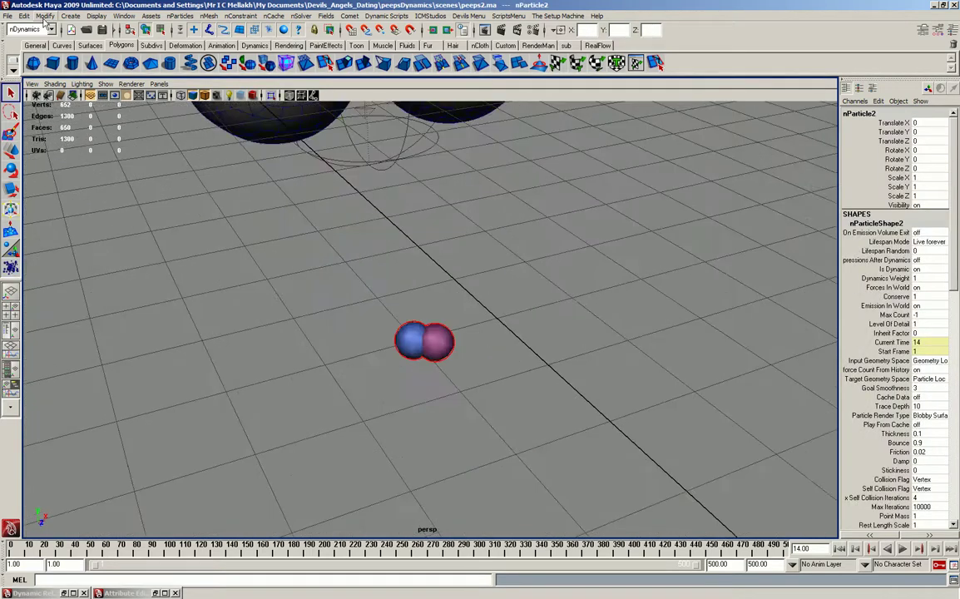
Convert the new nParticle blob to a polygon mesh.
{"action": "left_click", "coordinate": [73, 17]}
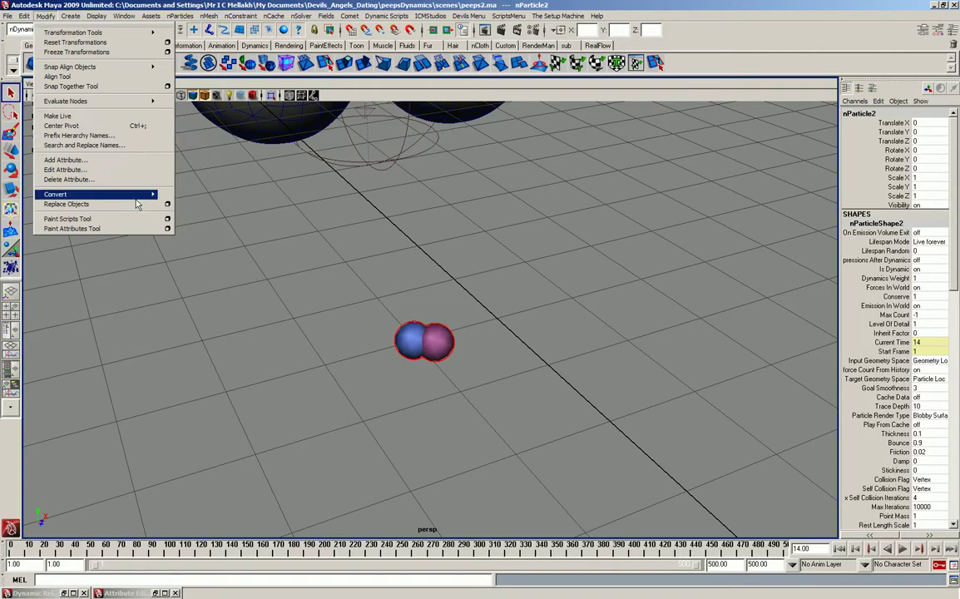
{"action": "mouse_move", "coordinate": [55, 194]}
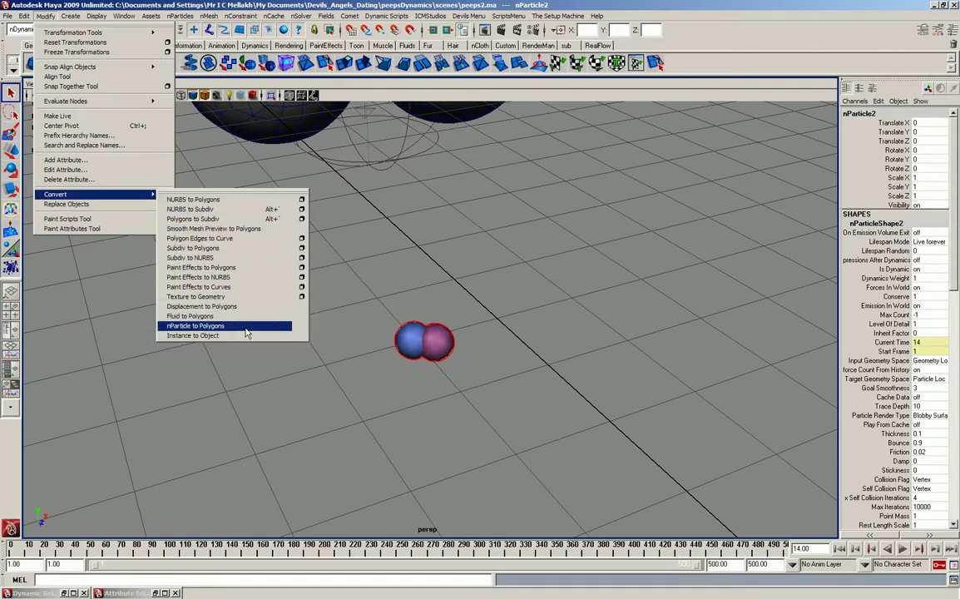
{"action": "left_click", "coordinate": [248, 326]}
{"action": "right_click_drag", "start_coordinate": [381, 353], "coordinate": [358, 341], "text": "alt"}
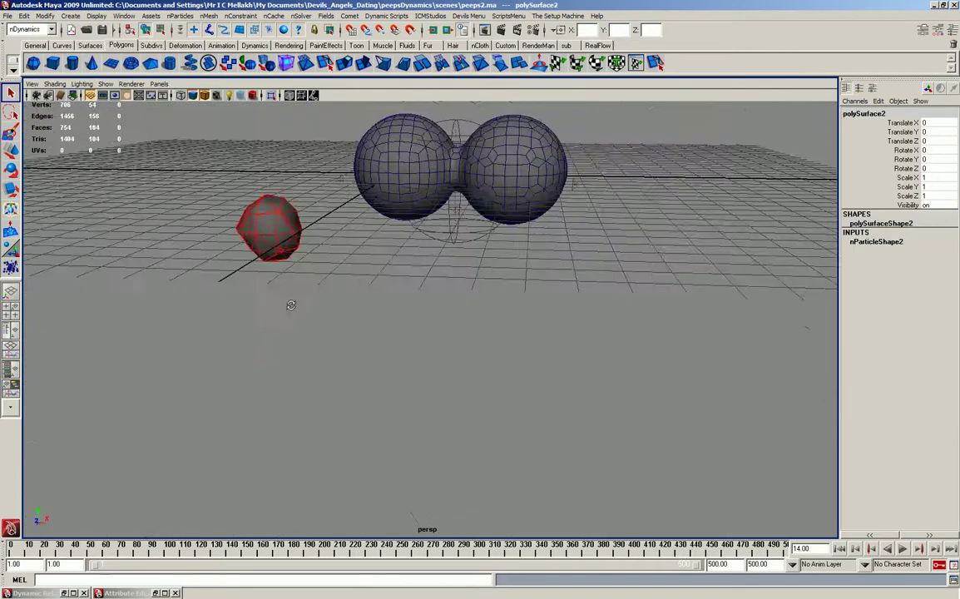
{"action": "mouse_move", "coordinate": [358, 341]}
{"action": "left_mouse_down", "text": "alt"}
{"action": "mouse_move", "coordinate": [306, 329]}
{"action": "mouse_move", "coordinate": [369, 326]}
{"action": "left_mouse_up", "text": "alt"}
Set the output Mesh Method to Quads, after briefly trying Tetrahedra.
{"action": "key", "text": "ctrl+a"}
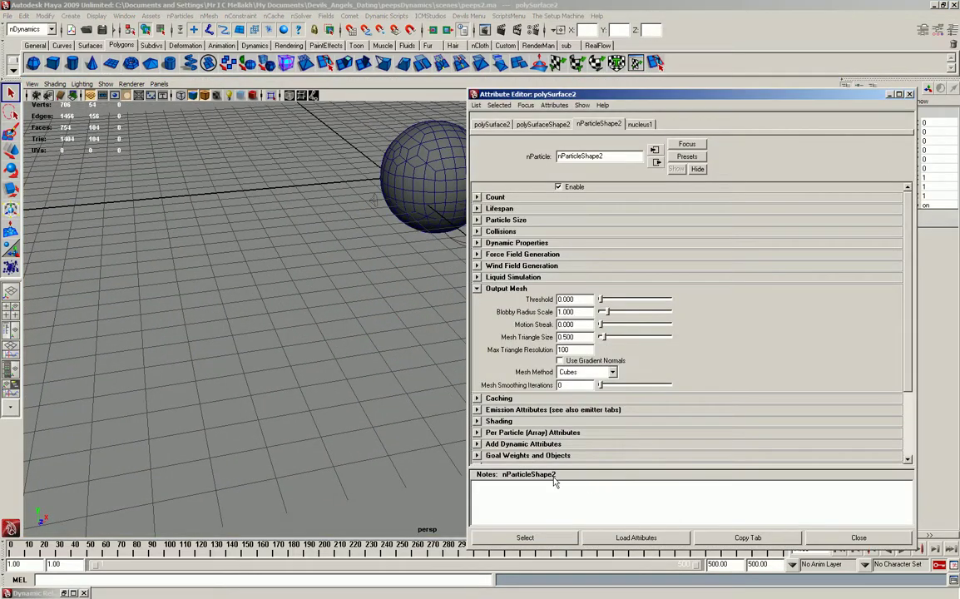
{"action": "left_click_drag", "start_coordinate": [671, 98], "coordinate": [892, 94]}
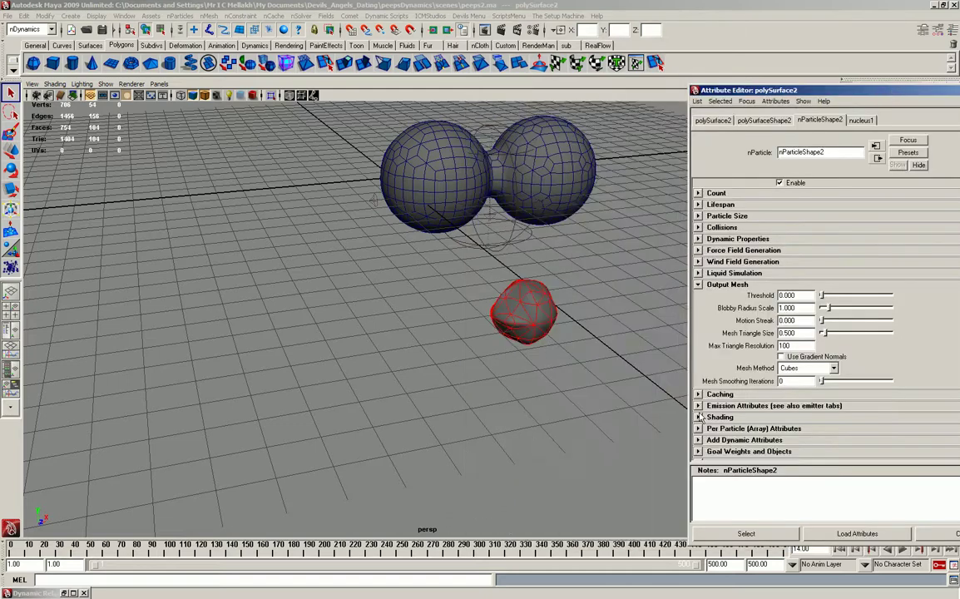
{"action": "left_click", "coordinate": [811, 368]}
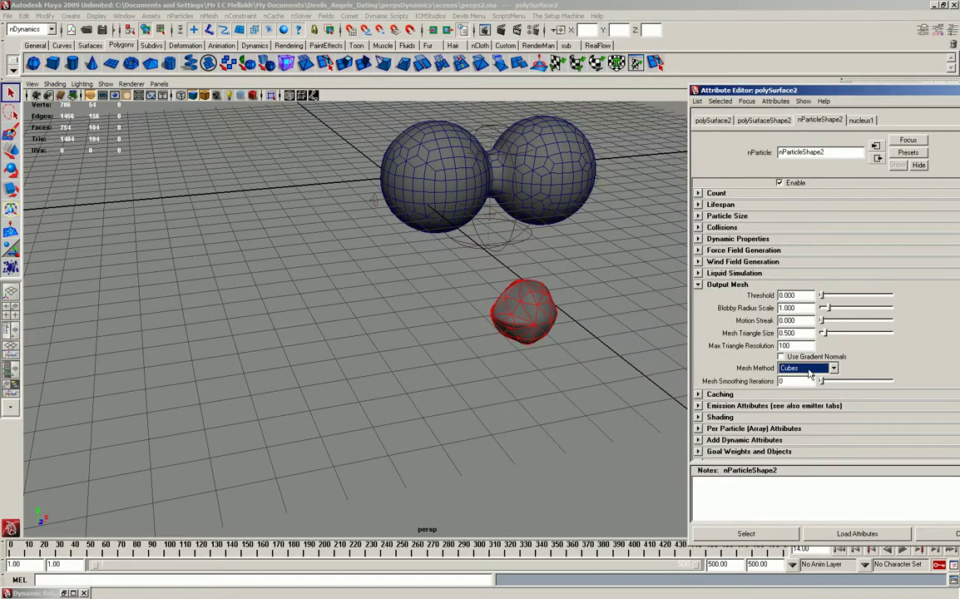
{"action": "mouse_move", "coordinate": [277, 281]}
{"action": "left_mouse_down", "text": "alt"}
{"action": "mouse_move", "coordinate": [347, 422]}
{"action": "mouse_move", "coordinate": [336, 317]}
{"action": "mouse_move", "coordinate": [402, 403]}
{"action": "mouse_move", "coordinate": [363, 368]}
{"action": "left_mouse_up", "text": "alt"}
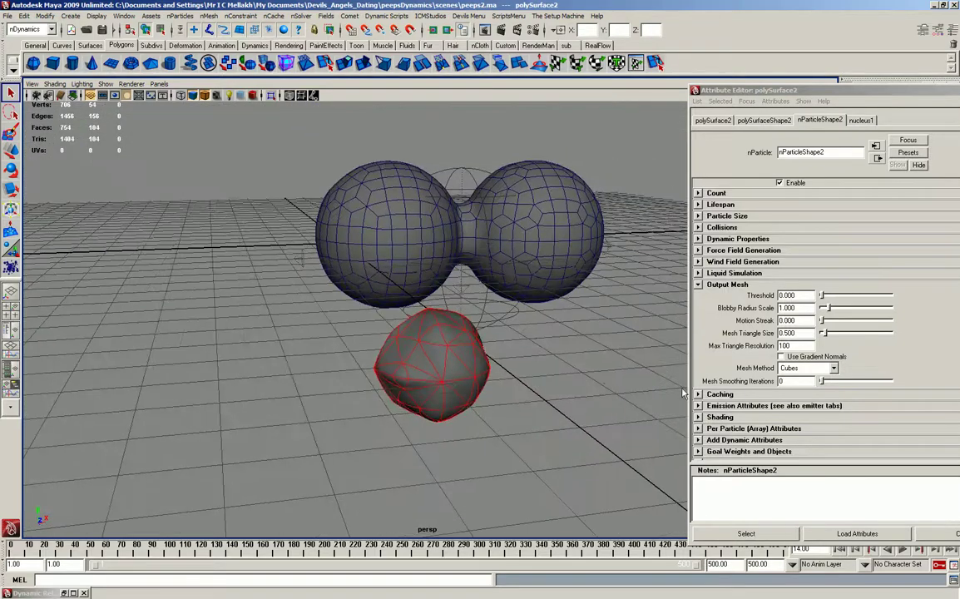
{"action": "left_click", "coordinate": [813, 369]}
{"action": "left_click", "coordinate": [804, 394]}
{"action": "left_click", "coordinate": [782, 367]}
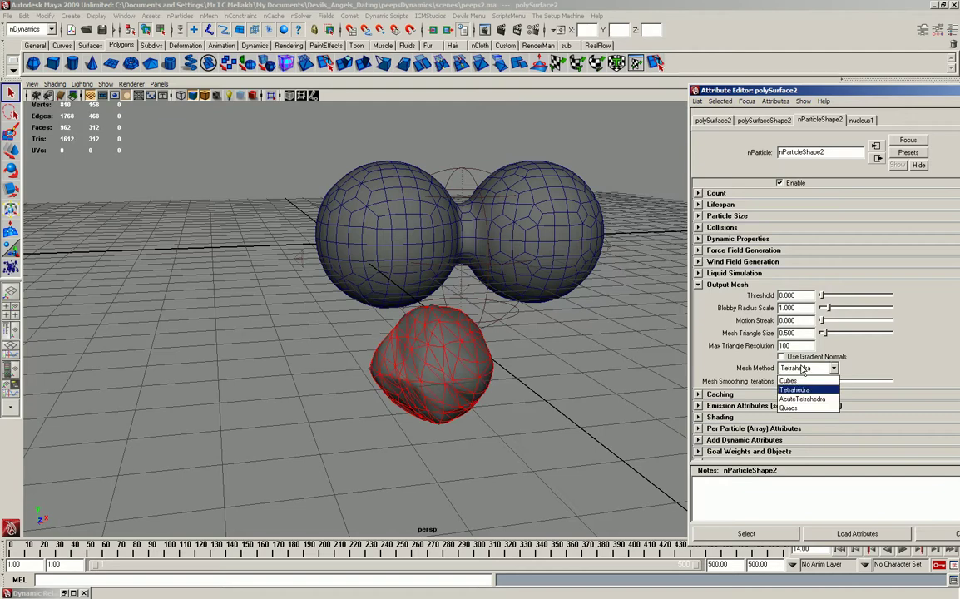
{"action": "left_click", "coordinate": [802, 410]}
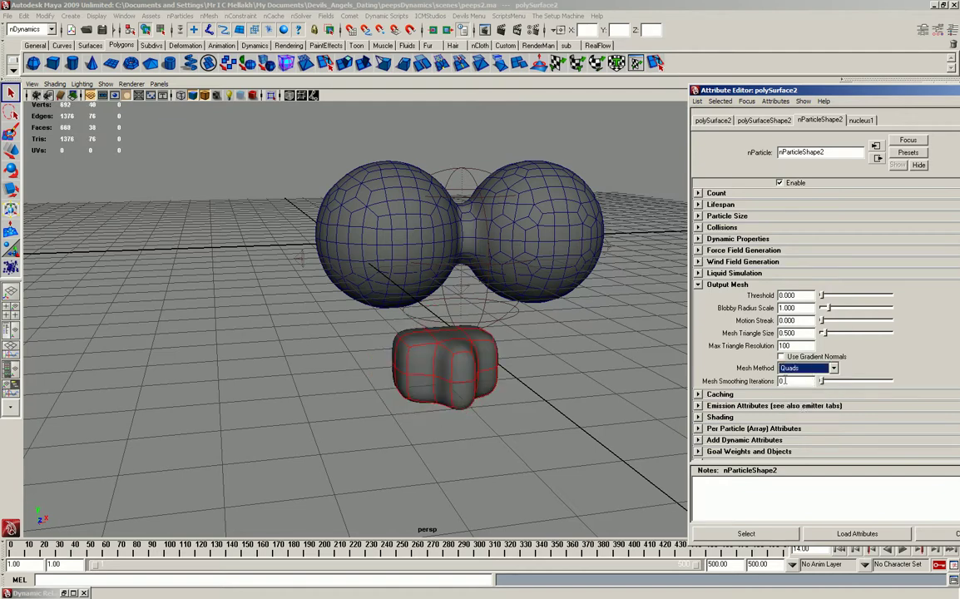
{"action": "left_click_drag", "start_coordinate": [665, 341], "coordinate": [682, 357], "text": "alt"}
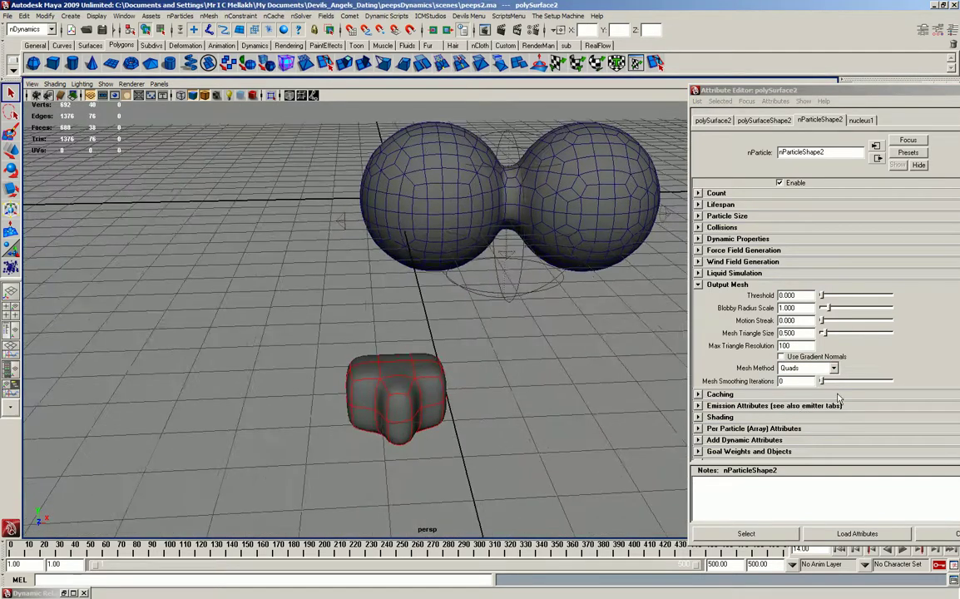
Raise Mesh Smoothing Iterations to 10 and inspect the rounded blob.
{"action": "left_click_drag", "start_coordinate": [821, 380], "coordinate": [890, 380]}
{"action": "mouse_move", "coordinate": [230, 325]}
{"action": "left_mouse_down", "text": "alt"}
{"action": "mouse_move", "coordinate": [241, 351]}
{"action": "mouse_move", "coordinate": [275, 366]}
{"action": "left_mouse_up", "text": "alt"}
{"action": "left_click", "coordinate": [903, 550]}
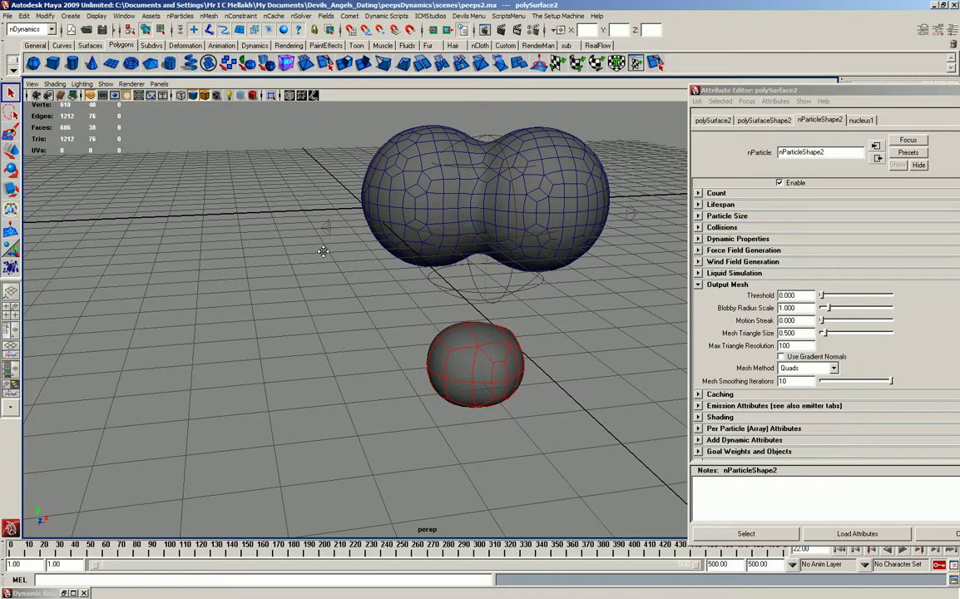
{"action": "left_click_drag", "start_coordinate": [323, 251], "coordinate": [386, 347], "text": "alt"}
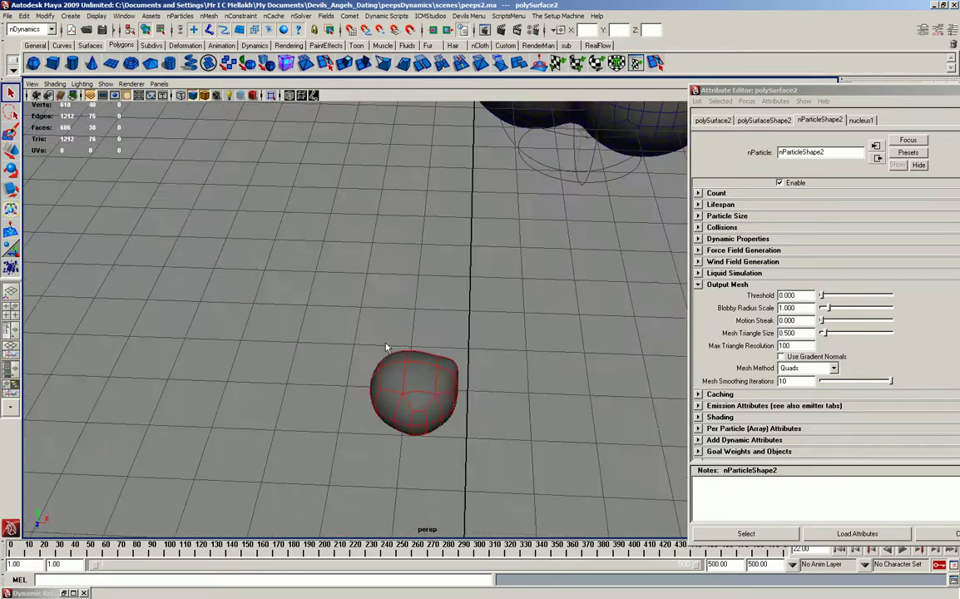
{"action": "left_click", "coordinate": [349, 315]}
{"action": "left_click", "coordinate": [397, 381]}
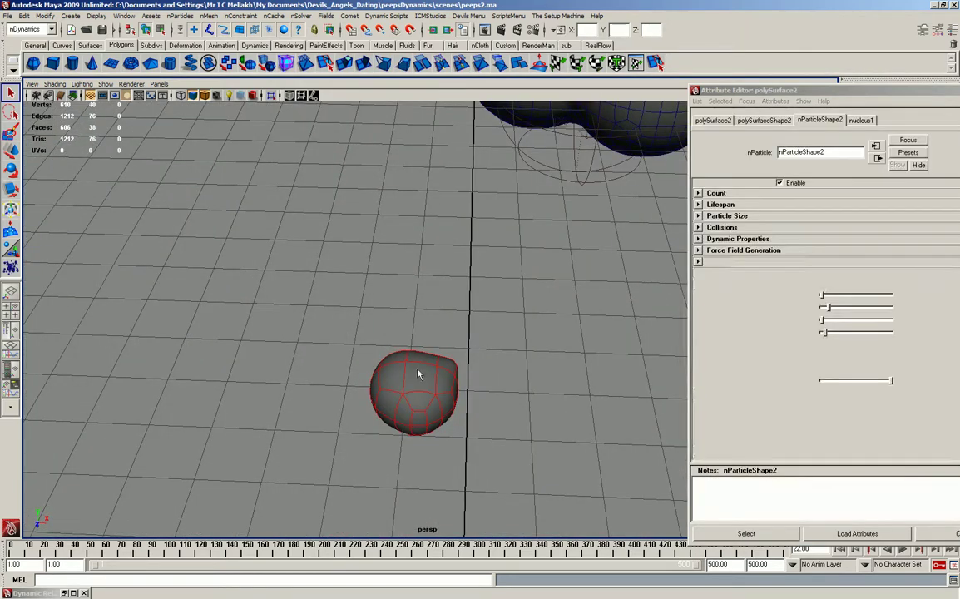
Add a Volume Axis field and move it right beside the small sphere.
{"action": "left_click", "coordinate": [326, 16]}
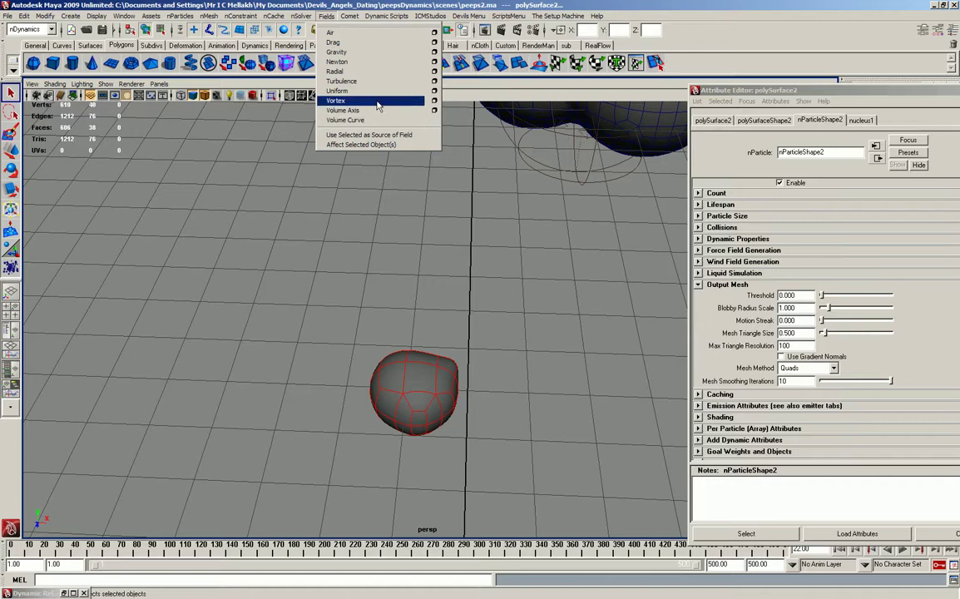
{"action": "left_click", "coordinate": [337, 109]}
{"action": "mouse_move", "coordinate": [396, 451]}
{"action": "left_mouse_down", "text": "alt"}
{"action": "mouse_move", "coordinate": [357, 391]}
{"action": "mouse_move", "coordinate": [270, 135]}
{"action": "mouse_move", "coordinate": [377, 312]}
{"action": "left_mouse_up", "text": "alt"}
{"action": "key", "text": "w"}
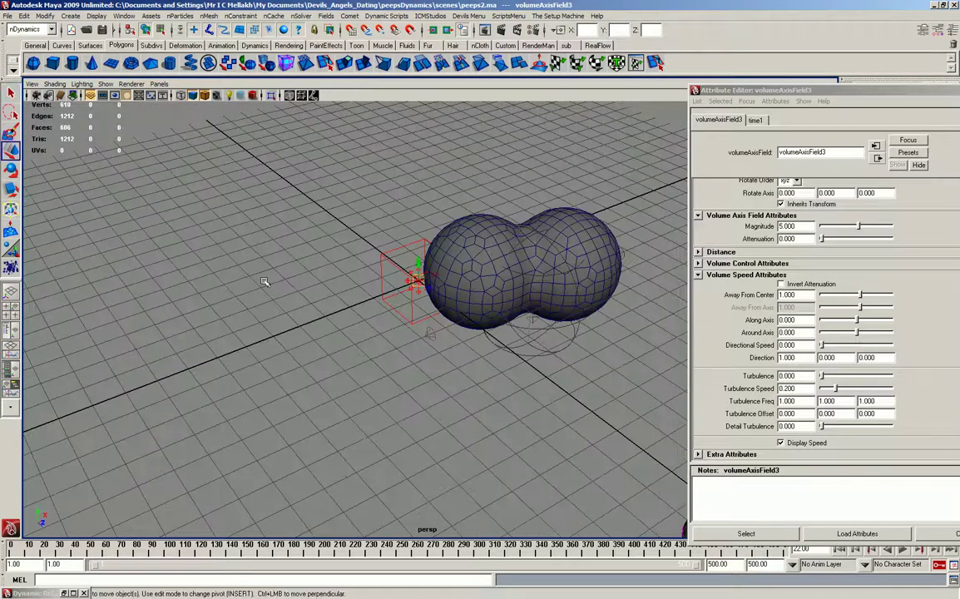
{"action": "mouse_move", "coordinate": [433, 302]}
{"action": "left_mouse_down", "text": "alt"}
{"action": "mouse_move", "coordinate": [416, 299]}
{"action": "mouse_move", "coordinate": [316, 208]}
{"action": "mouse_move", "coordinate": [538, 504]}
{"action": "mouse_move", "coordinate": [466, 416]}
{"action": "left_mouse_up", "text": "alt"}
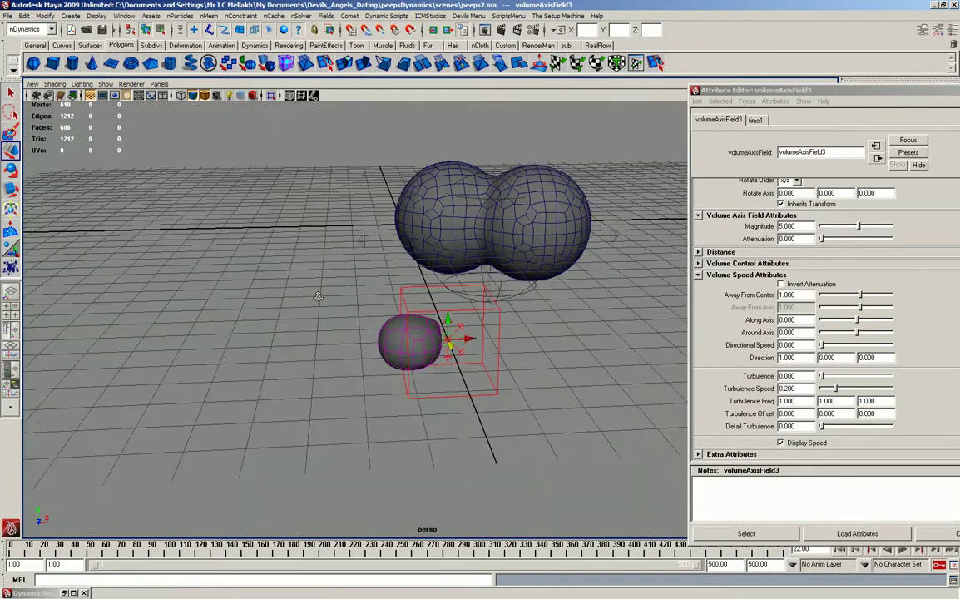
{"action": "scroll", "coordinate": [447, 405], "scroll_direction": "up", "scroll_amount": 5}
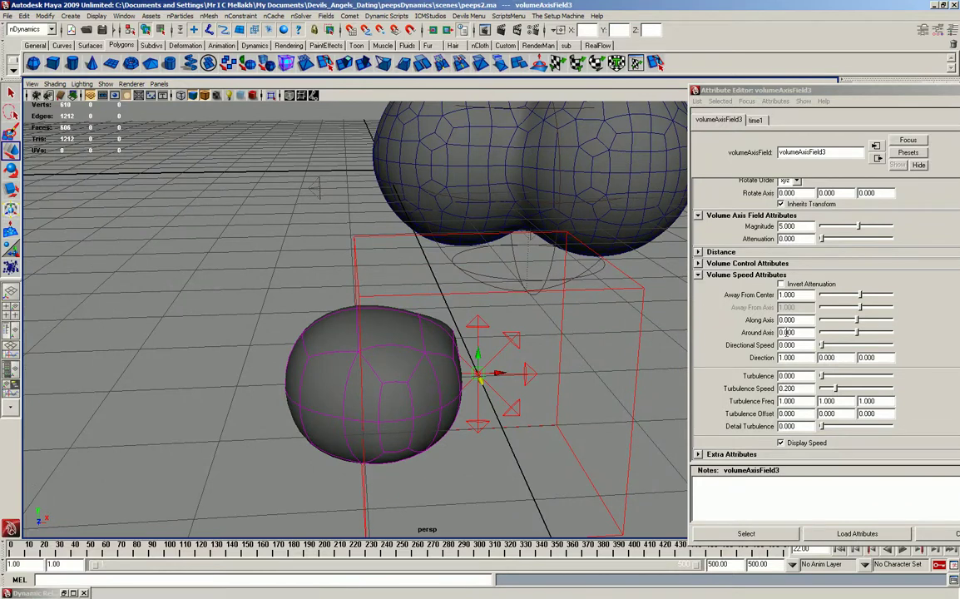
{"action": "left_click", "coordinate": [705, 262]}
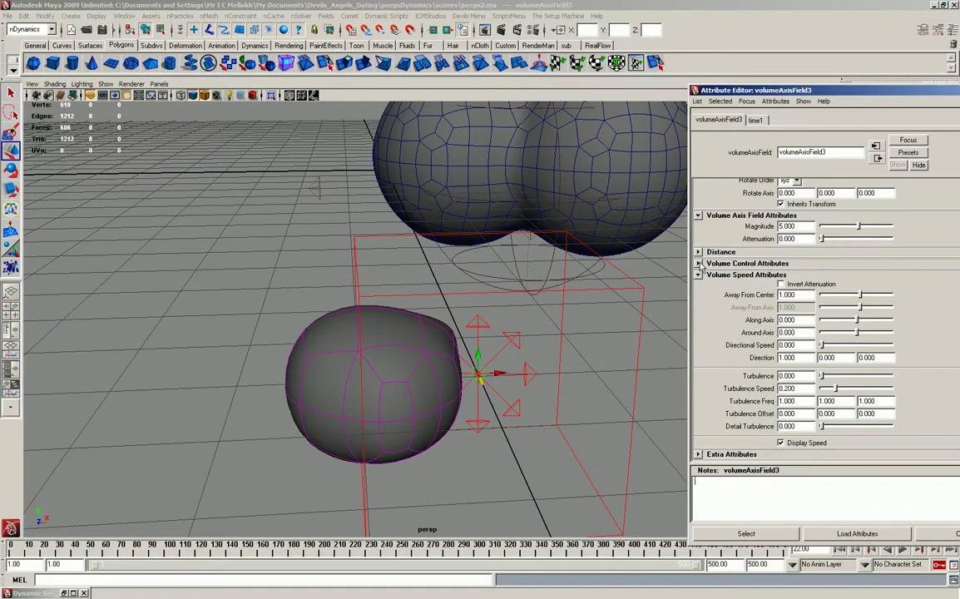
Set the field's Volume Shape to Sphere with a Volume Sweep of 180.
{"action": "left_click", "coordinate": [699, 264]}
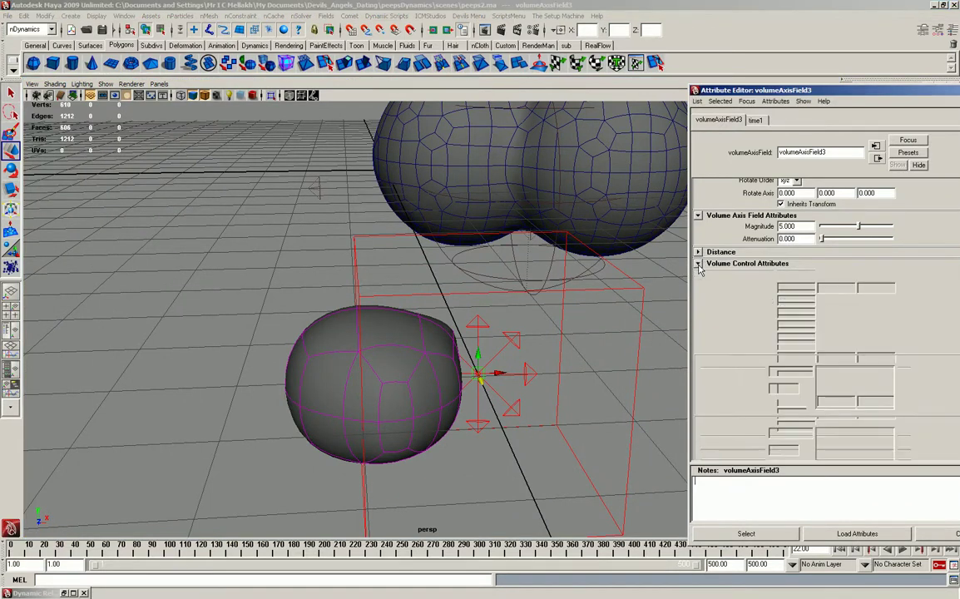
{"action": "left_click", "coordinate": [796, 274]}
{"action": "left_click", "coordinate": [792, 307]}
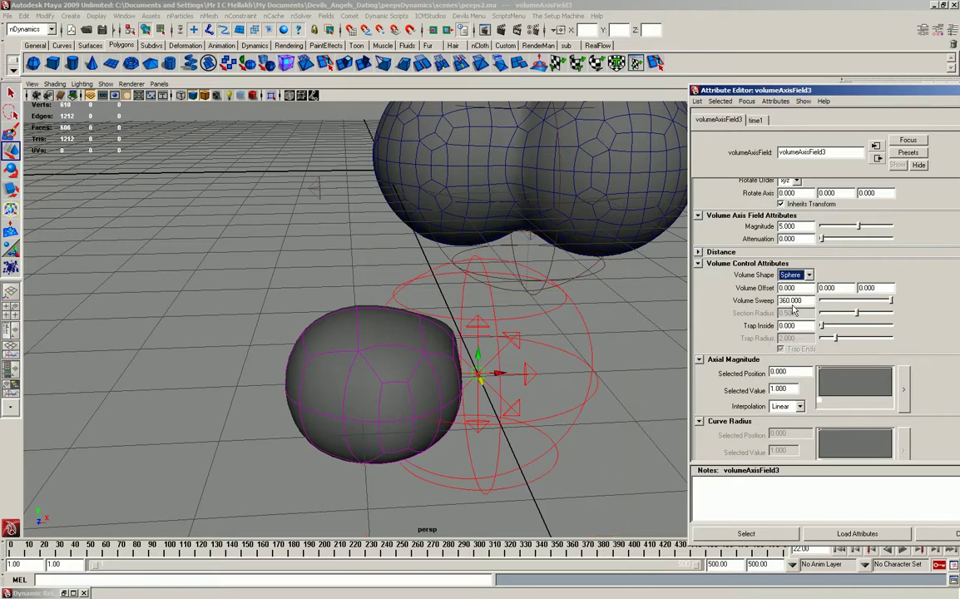
{"action": "left_click_drag", "start_coordinate": [865, 305], "coordinate": [846, 303]}
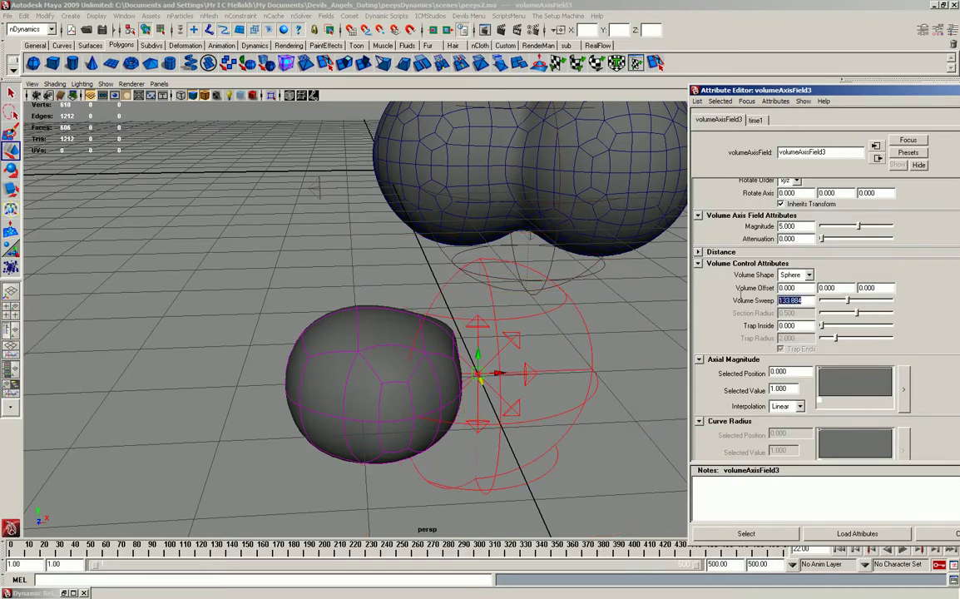
{"action": "type", "text": "180"}
{"action": "key", "text": "Return"}
Rotate the half-sphere field to 90 on Y.
{"action": "left_click", "coordinate": [11, 171]}
{"action": "left_click_drag", "start_coordinate": [472, 383], "coordinate": [491, 384]}
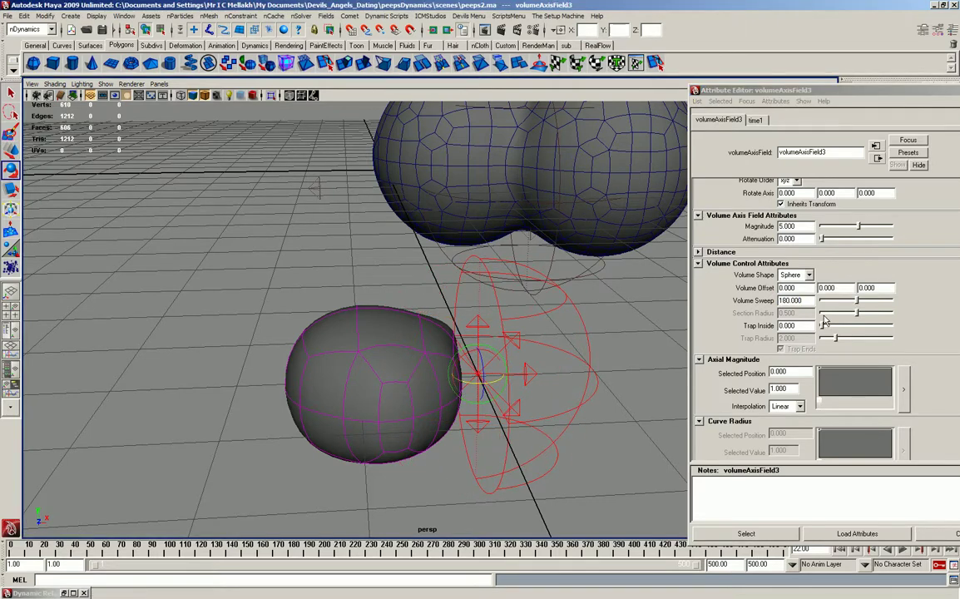
{"action": "scroll", "coordinate": [884, 232], "scroll_direction": "up", "scroll_amount": 3}
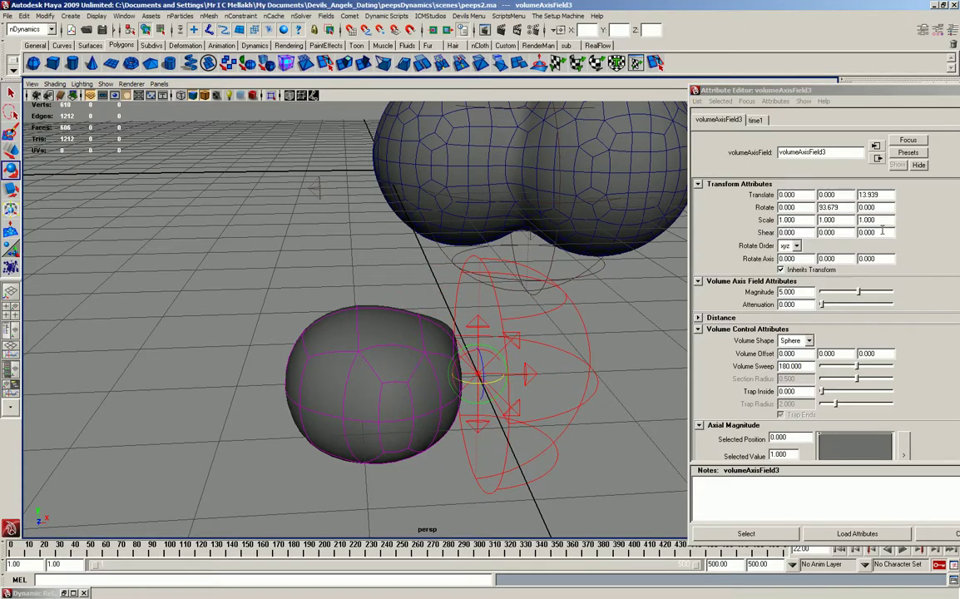
{"action": "double_click", "coordinate": [828, 207]}
{"action": "type", "text": "90"}
{"action": "key", "text": "Return"}
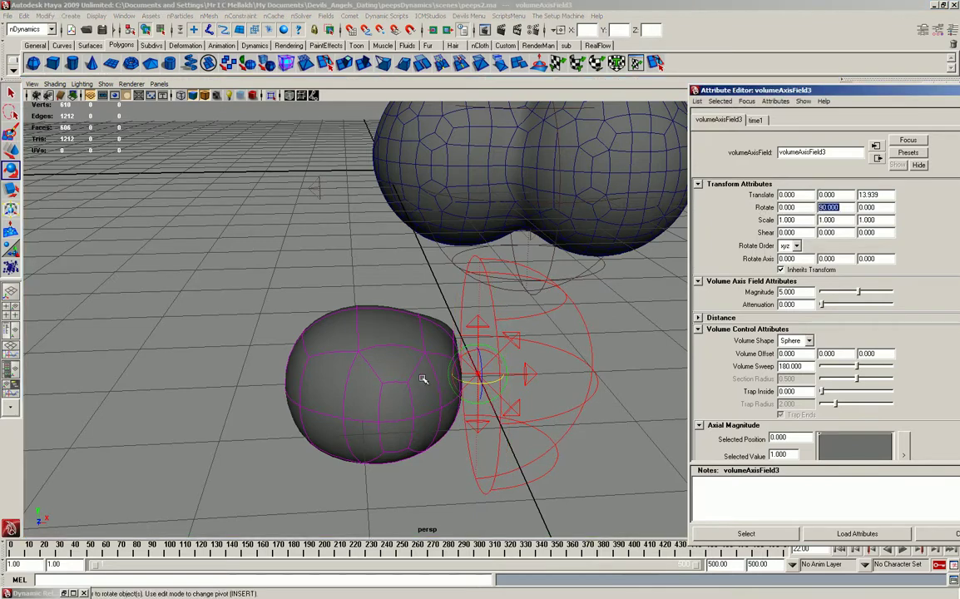
In the top view, nudge the field slightly left along X over the small sphere.
{"action": "left_click", "coordinate": [12, 295]}
{"action": "key", "text": "space"}
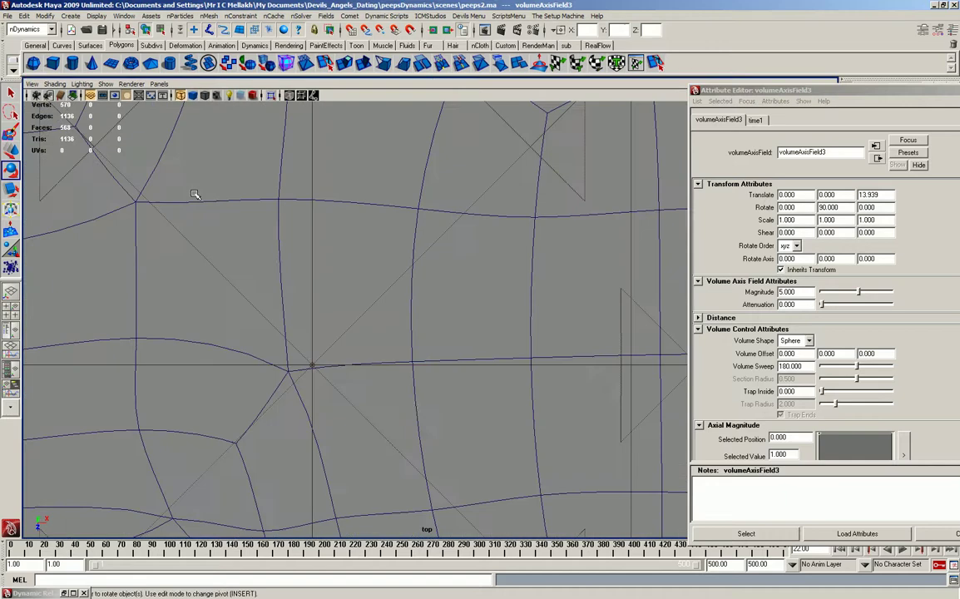
{"action": "mouse_move", "coordinate": [193, 195]}
{"action": "right_mouse_down", "text": "alt"}
{"action": "mouse_move", "coordinate": [347, 359]}
{"action": "mouse_move", "coordinate": [339, 235]}
{"action": "right_mouse_up", "text": "alt"}
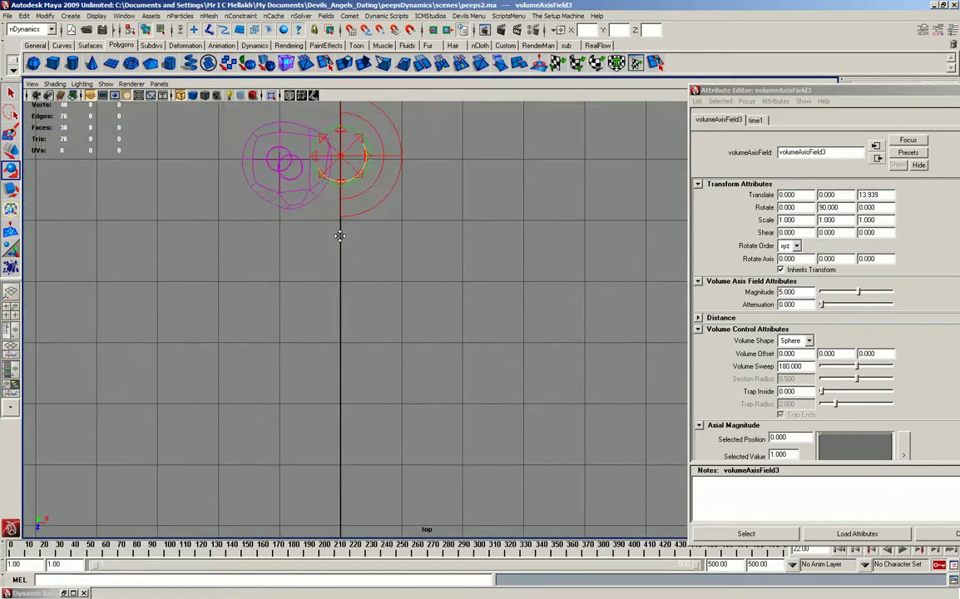
{"action": "middle_click_drag", "start_coordinate": [233, 116], "coordinate": [332, 295], "text": "alt"}
{"action": "key", "text": "w"}
{"action": "left_click_drag", "start_coordinate": [458, 332], "coordinate": [353, 344]}
Duplicate the field as volumeAxisField4 and set its Rotate Y to -90.
{"action": "scroll", "coordinate": [466, 391], "scroll_direction": "up", "scroll_amount": 2}
{"action": "key", "text": "ctrl+d"}
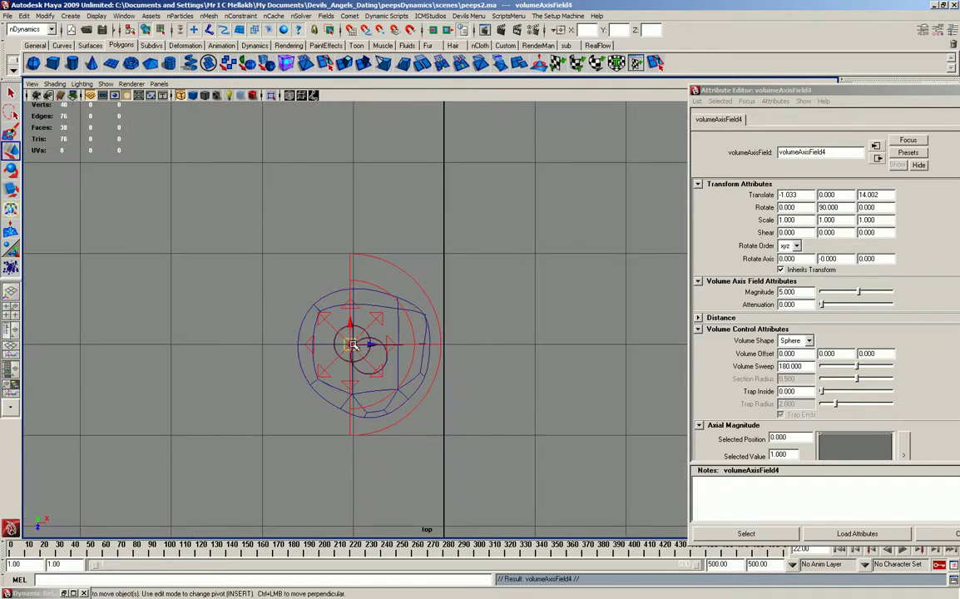
{"action": "key", "text": "e"}
{"action": "left_click_drag", "start_coordinate": [339, 318], "coordinate": [382, 403]}
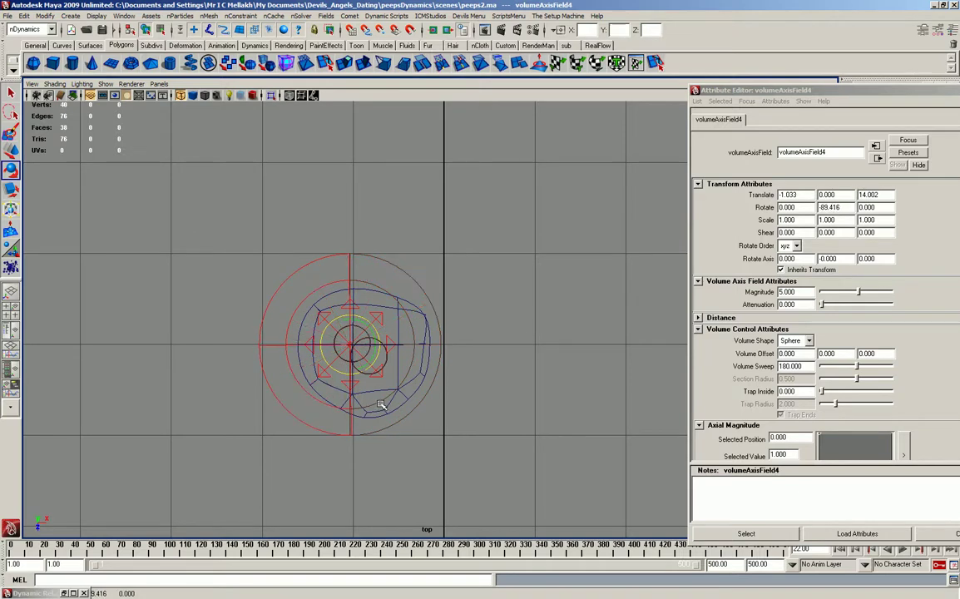
{"action": "left_click", "coordinate": [822, 207]}
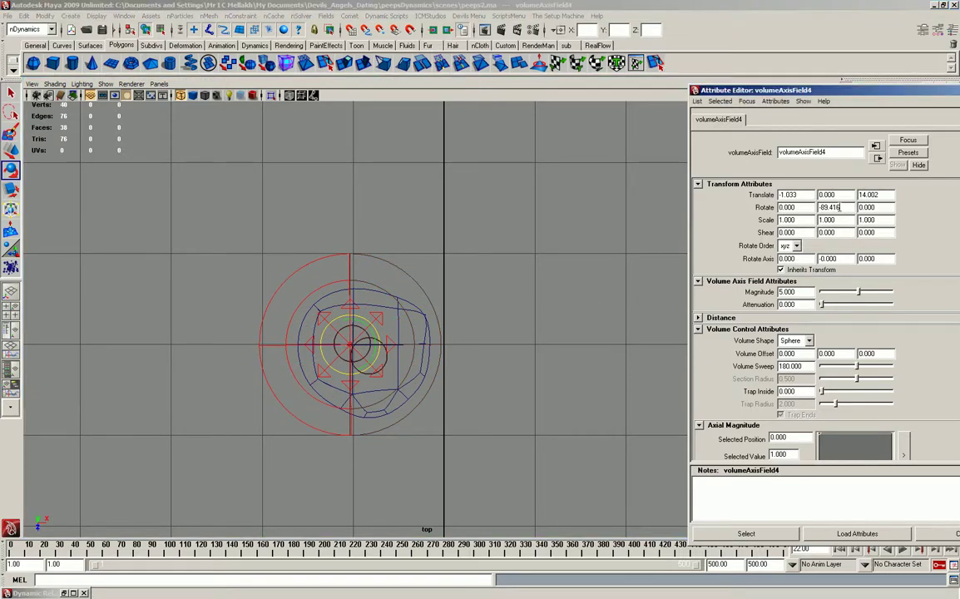
{"action": "double_click", "coordinate": [832, 207]}
{"action": "key", "text": "BackSpace"}
{"action": "type", "text": "90.000"}
{"action": "key", "text": "Return"}
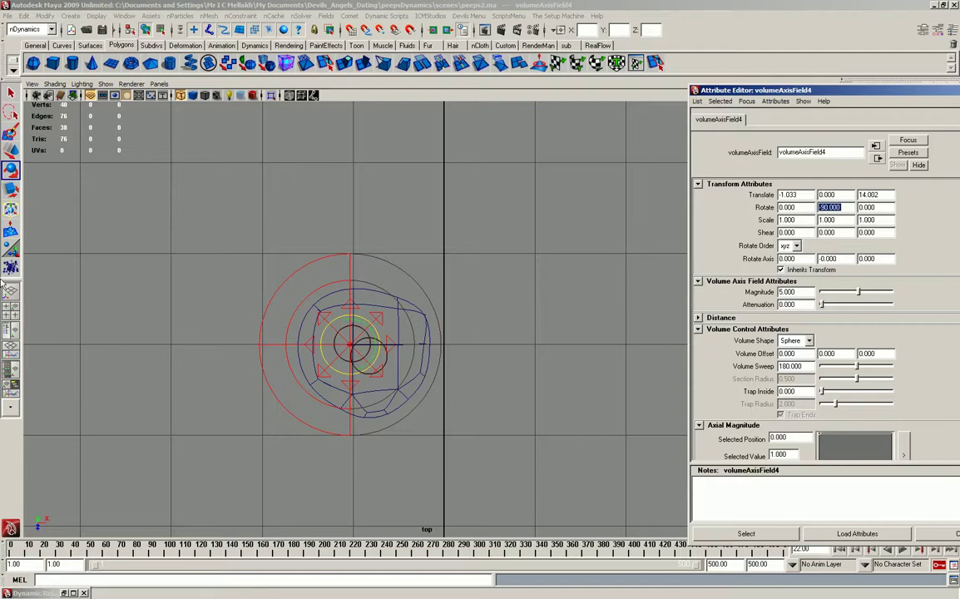
{"action": "left_click", "coordinate": [9, 291]}
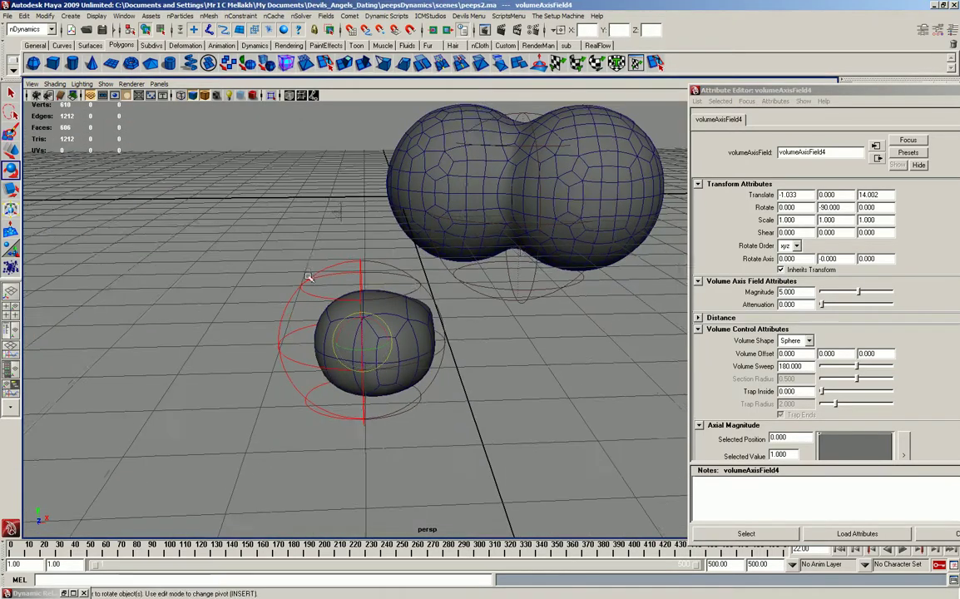
Try Direction Z of 1 and Along Axis speed of 1 on volumeAxisField4.
{"action": "scroll", "coordinate": [850, 420], "scroll_direction": "down", "scroll_amount": 2}
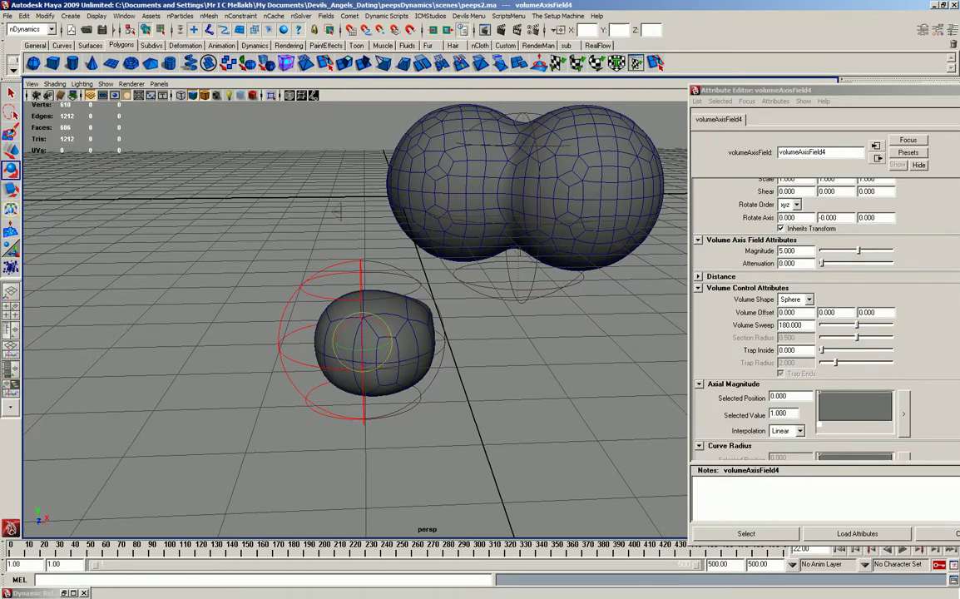
{"action": "scroll", "coordinate": [824, 333], "scroll_direction": "down", "scroll_amount": 5}
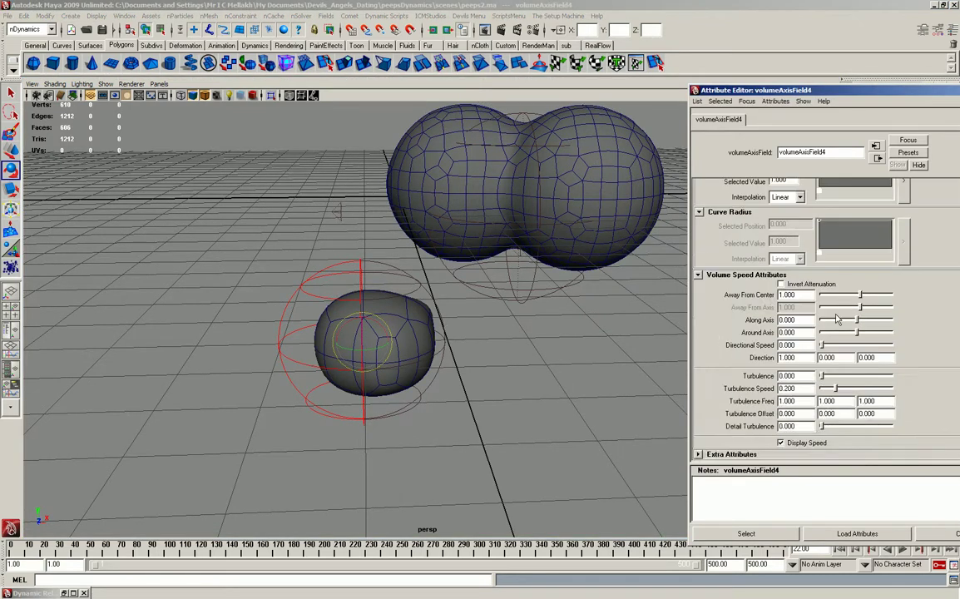
{"action": "double_click", "coordinate": [803, 358]}
{"action": "left_click", "coordinate": [891, 358]}
{"action": "type", "text": "1"}
{"action": "left_click", "coordinate": [808, 319]}
{"action": "type", "text": "1"}
{"action": "key", "text": "Return"}
Reset Direction Z and Along Axis speed to 0, leaving Direction 0, 0, 0.
{"action": "left_click", "coordinate": [881, 357]}
{"action": "type", "text": "0"}
{"action": "key", "text": "Return"}
{"action": "left_click", "coordinate": [806, 295]}
{"action": "left_click", "coordinate": [786, 319]}
{"action": "type", "text": "0"}
{"action": "key", "text": "Return"}
{"action": "scroll", "coordinate": [795, 321], "scroll_direction": "up", "scroll_amount": 4}
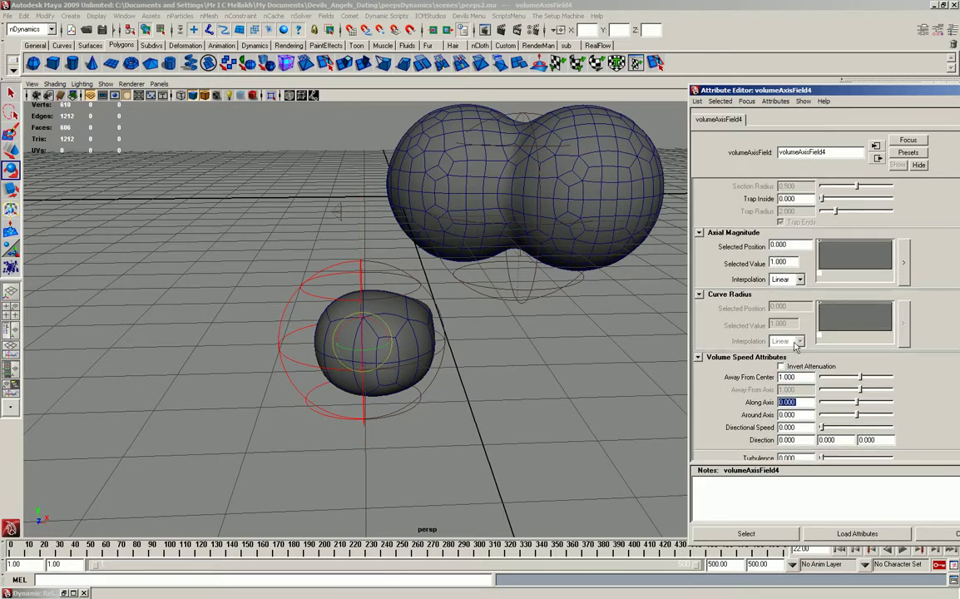
{"action": "scroll", "coordinate": [798, 354], "scroll_direction": "up", "scroll_amount": 1}
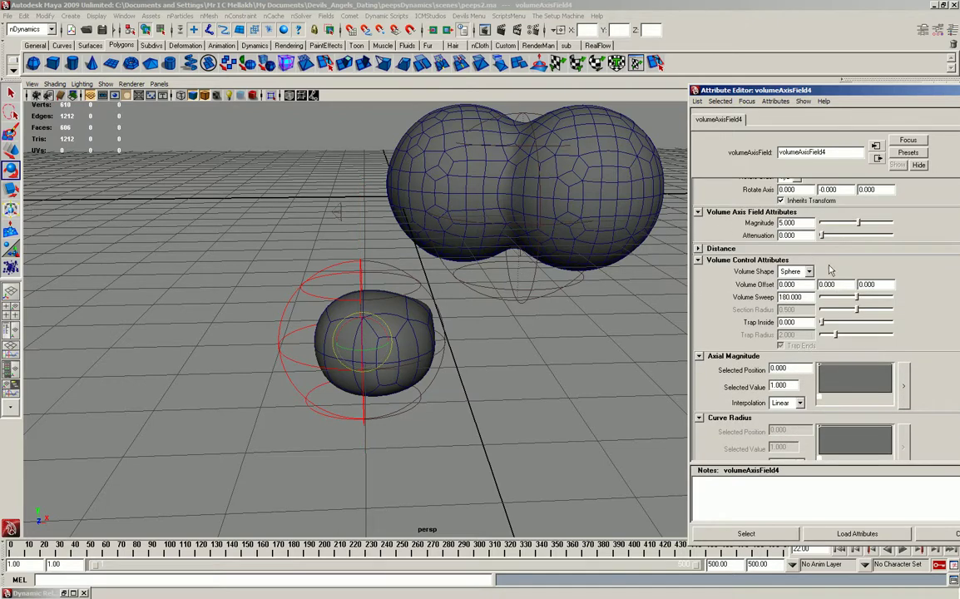
{"action": "scroll", "coordinate": [830, 271], "scroll_direction": "up", "scroll_amount": 2}
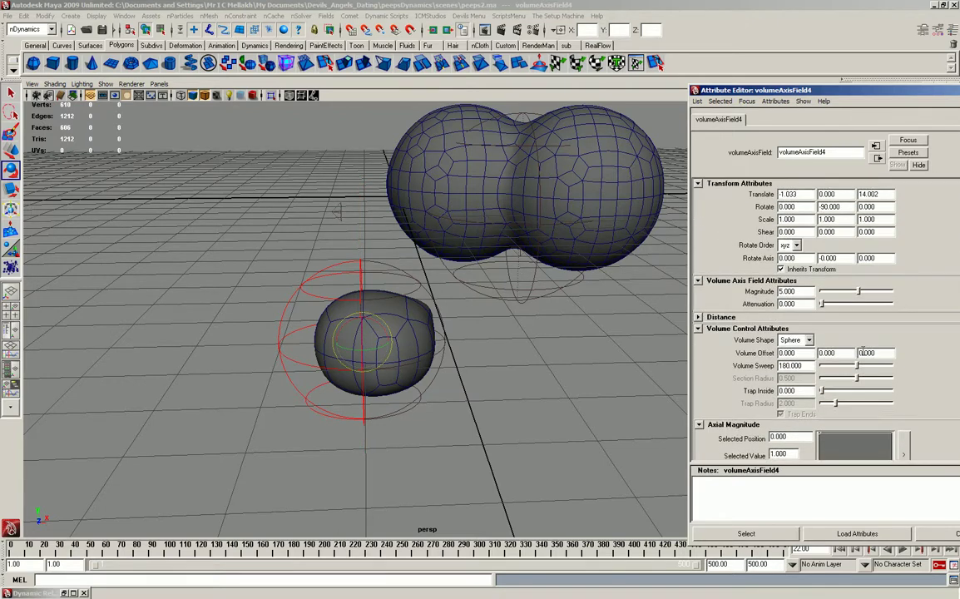
Select volumeAxisField4 and set its Direction Z to 1.
{"action": "left_click", "coordinate": [481, 307]}
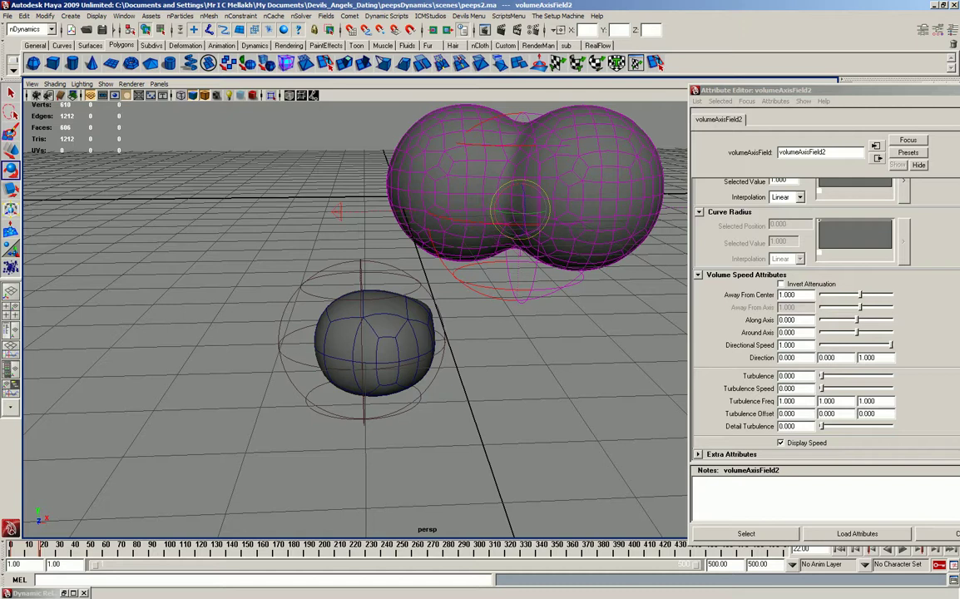
{"action": "left_click", "coordinate": [308, 326]}
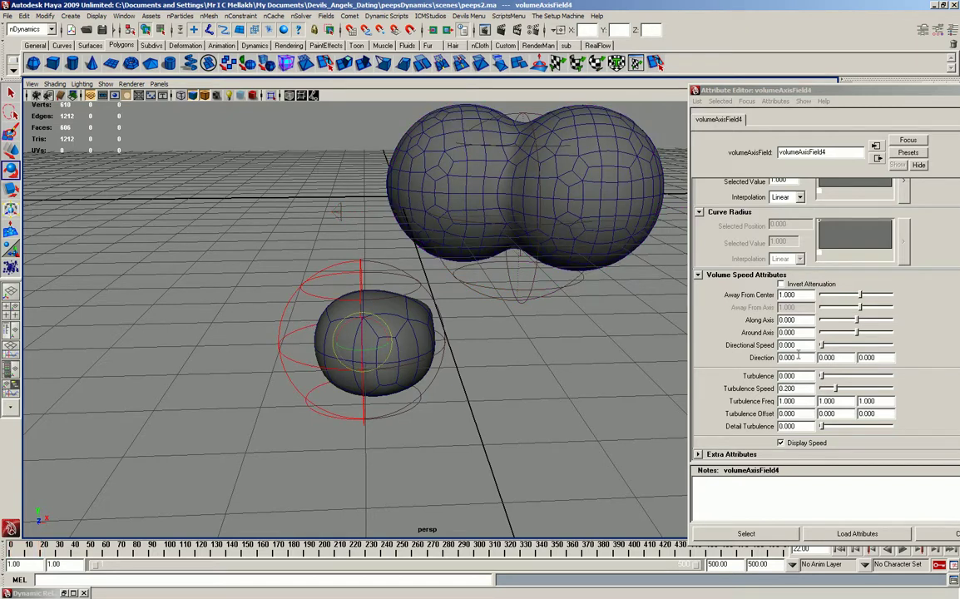
{"action": "double_click", "coordinate": [867, 357]}
{"action": "type", "text": "1"}
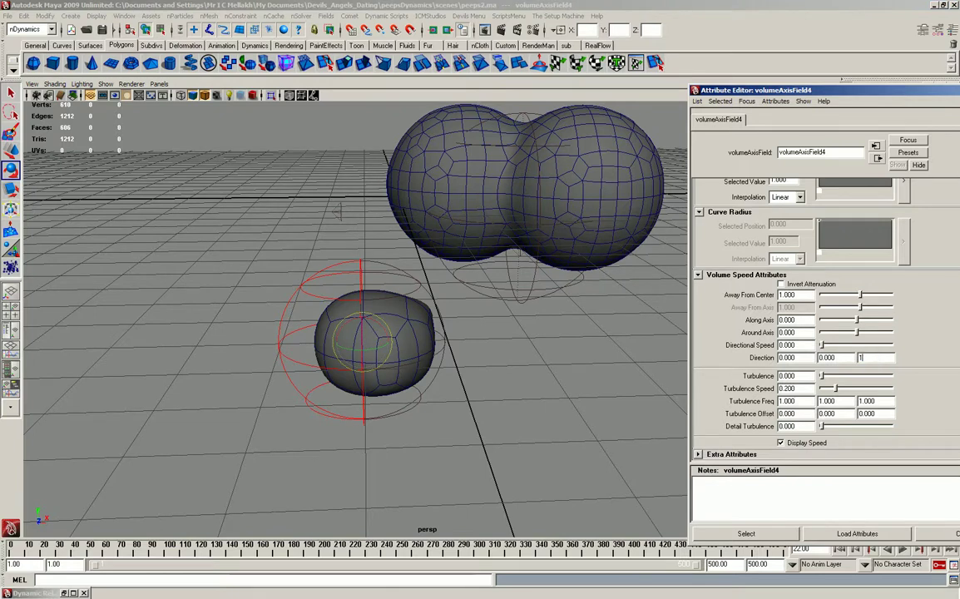
{"action": "key", "text": "Return"}
Select volumeAxisField3 and set its Direction Z to 1.
{"action": "left_click", "coordinate": [396, 400]}
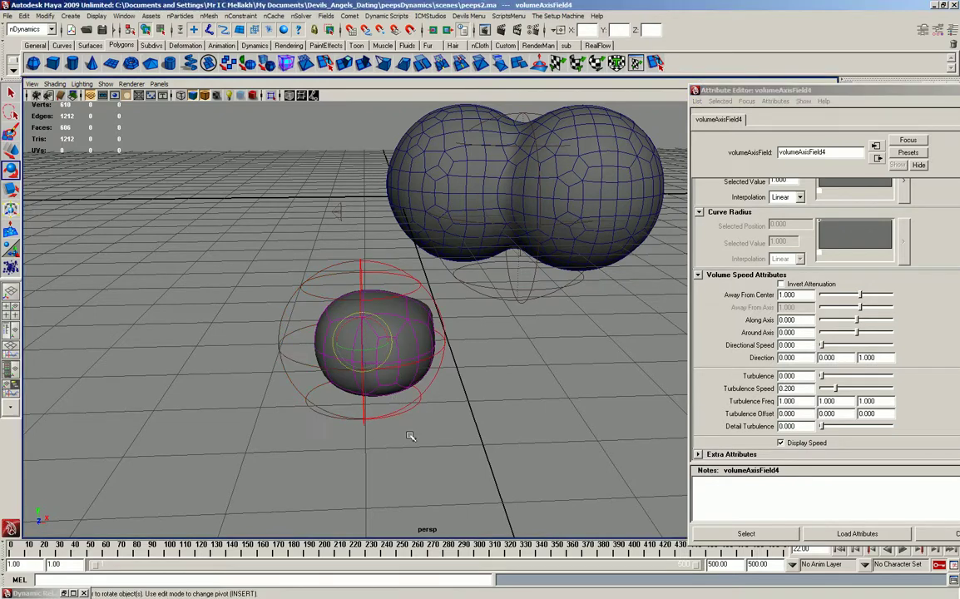
{"action": "left_click", "coordinate": [885, 356]}
{"action": "double_click", "coordinate": [879, 357]}
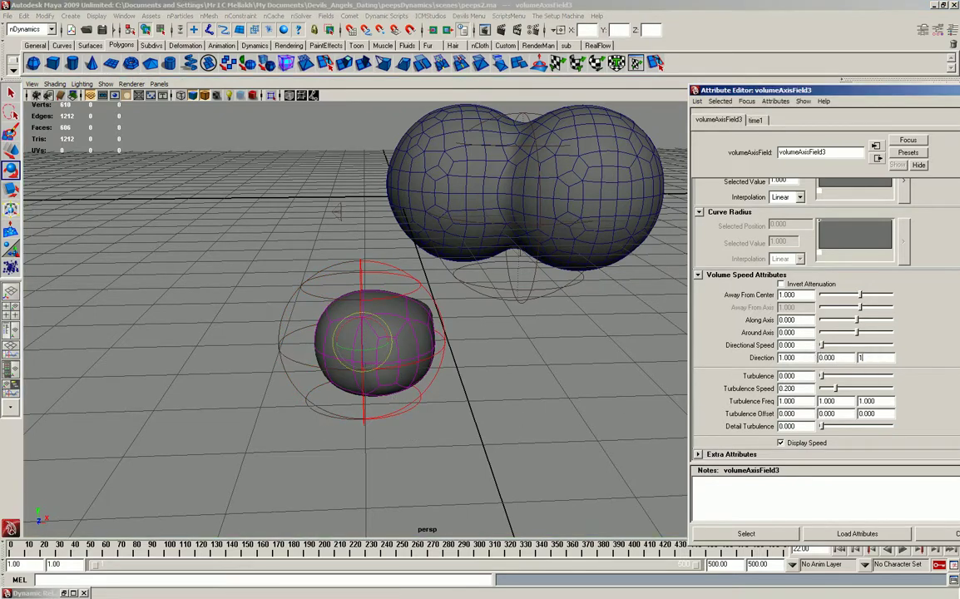
{"action": "type", "text": "1"}
{"action": "key", "text": "Return"}
Set volumeAxisField3's Directional Speed to 1.
{"action": "mouse_move", "coordinate": [295, 280]}
{"action": "left_mouse_down", "text": "alt"}
{"action": "mouse_move", "coordinate": [231, 333]}
{"action": "mouse_move", "coordinate": [342, 338]}
{"action": "left_mouse_up", "text": "alt"}
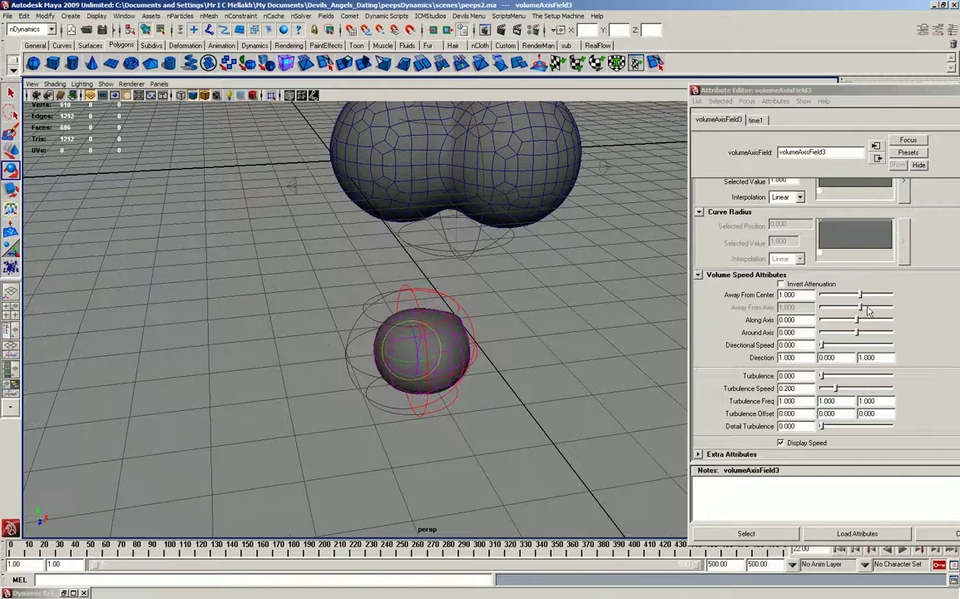
{"action": "scroll", "coordinate": [867, 310], "scroll_direction": "up", "scroll_amount": 3}
{"action": "scroll", "coordinate": [859, 242], "scroll_direction": "up", "scroll_amount": 3}
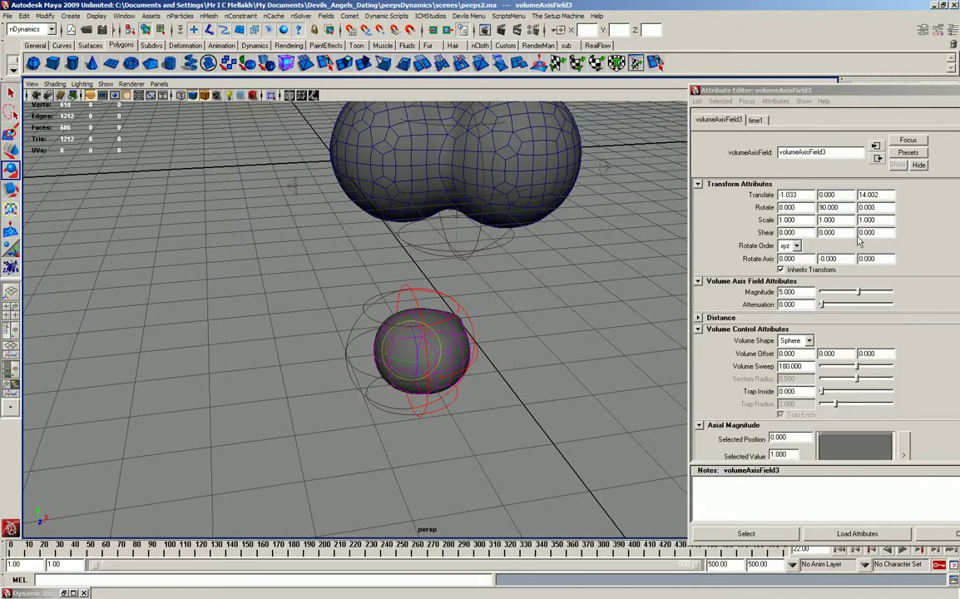
{"action": "scroll", "coordinate": [922, 381], "scroll_direction": "down", "scroll_amount": 5}
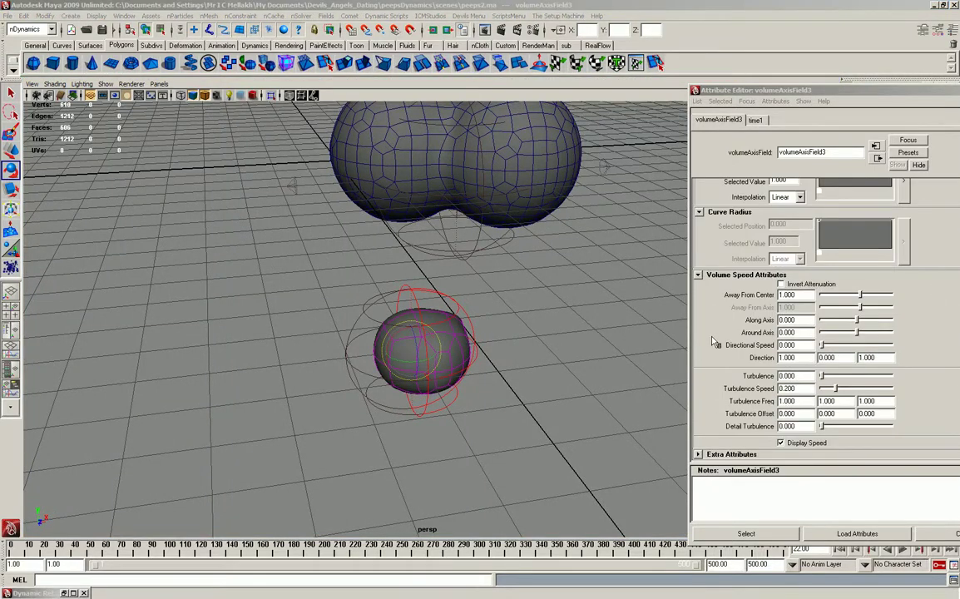
{"action": "left_click", "coordinate": [806, 345]}
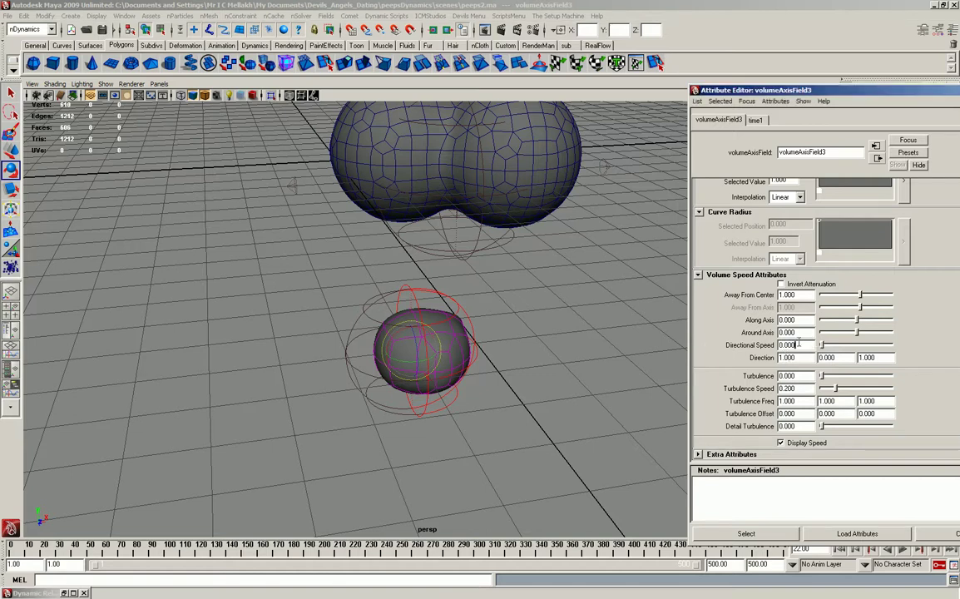
{"action": "type", "text": "1"}
{"action": "key", "text": "Return"}
{"action": "key", "text": "Tab"}
Repeat the field creation and give the new field a Directional Speed of 1.
{"action": "left_click", "coordinate": [326, 373]}
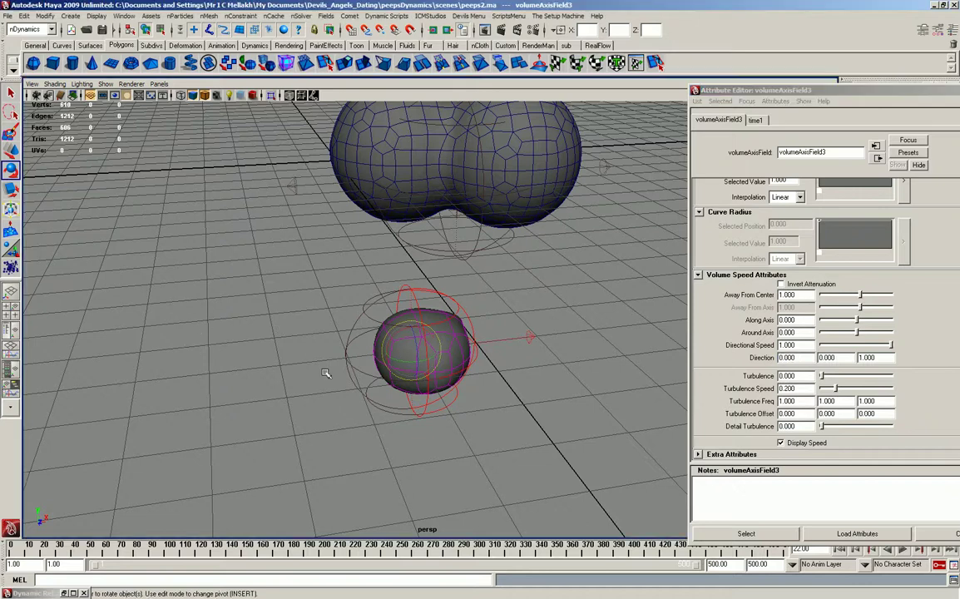
{"action": "key", "text": "g"}
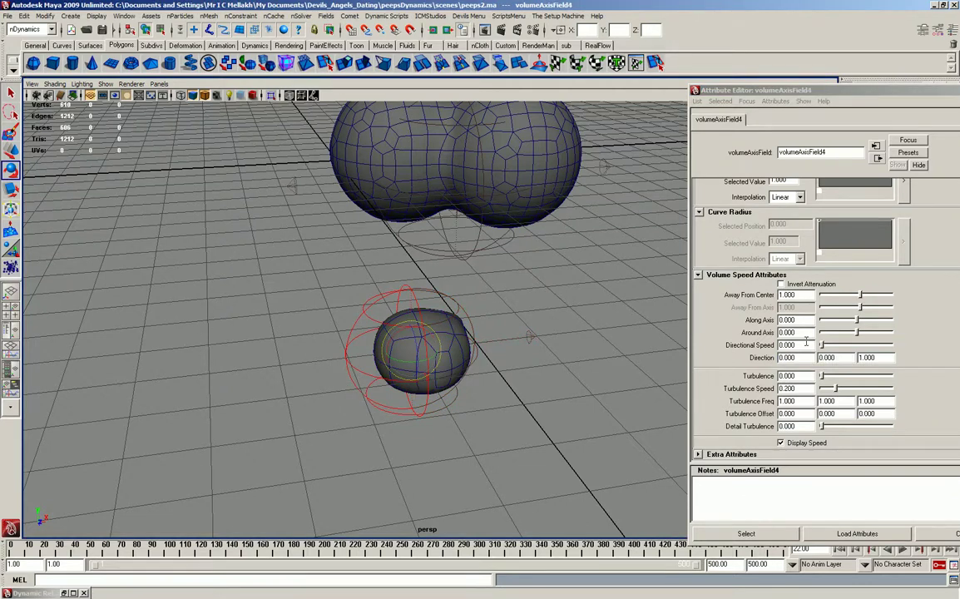
{"action": "left_click", "coordinate": [805, 341]}
{"action": "type", "text": "1"}
{"action": "key", "text": "Return"}
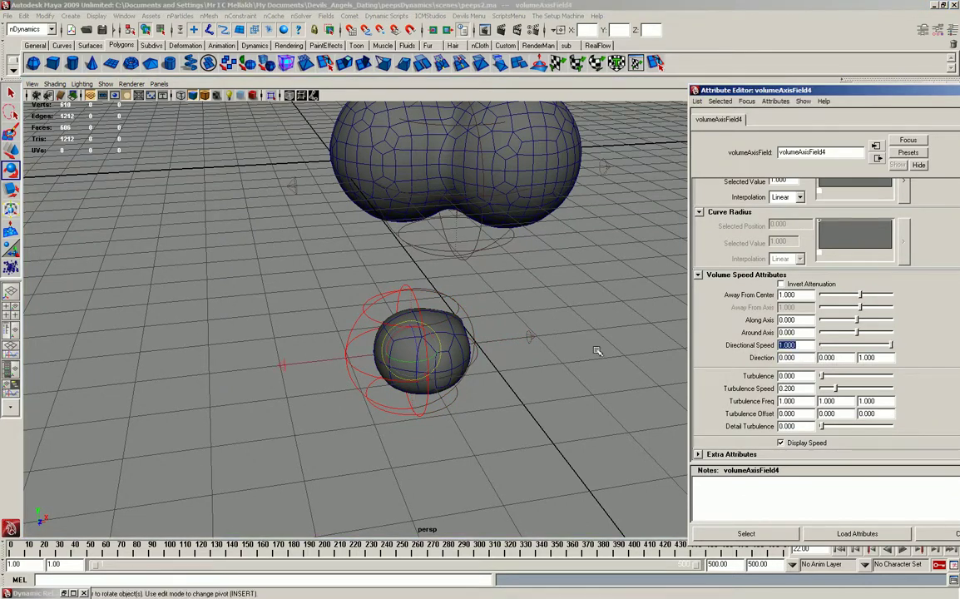
Set volumeAxisField4's Magnitude to 10.
{"action": "left_click", "coordinate": [182, 266]}
{"action": "left_click", "coordinate": [344, 378]}
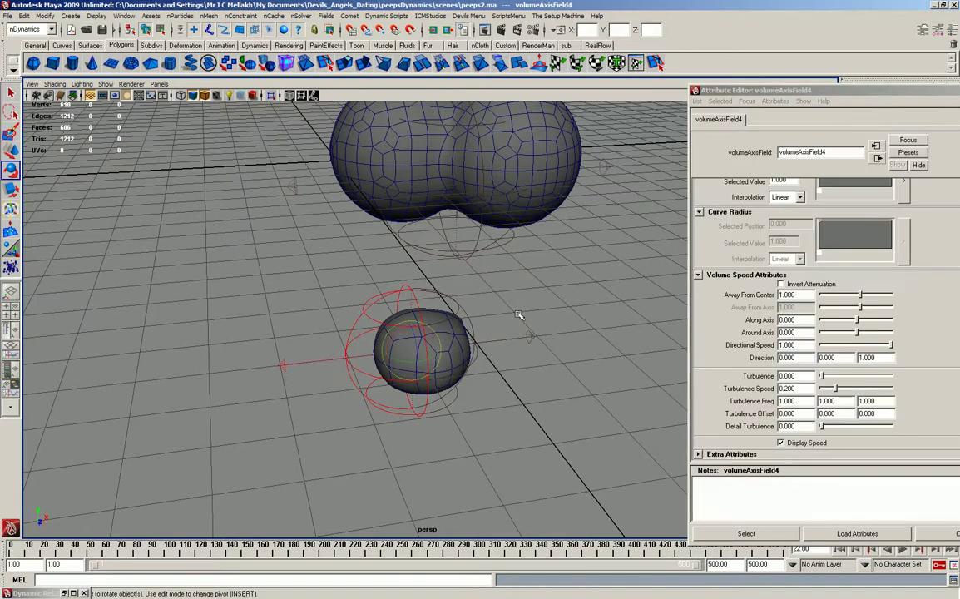
{"action": "scroll", "coordinate": [791, 326], "scroll_direction": "up", "scroll_amount": 5}
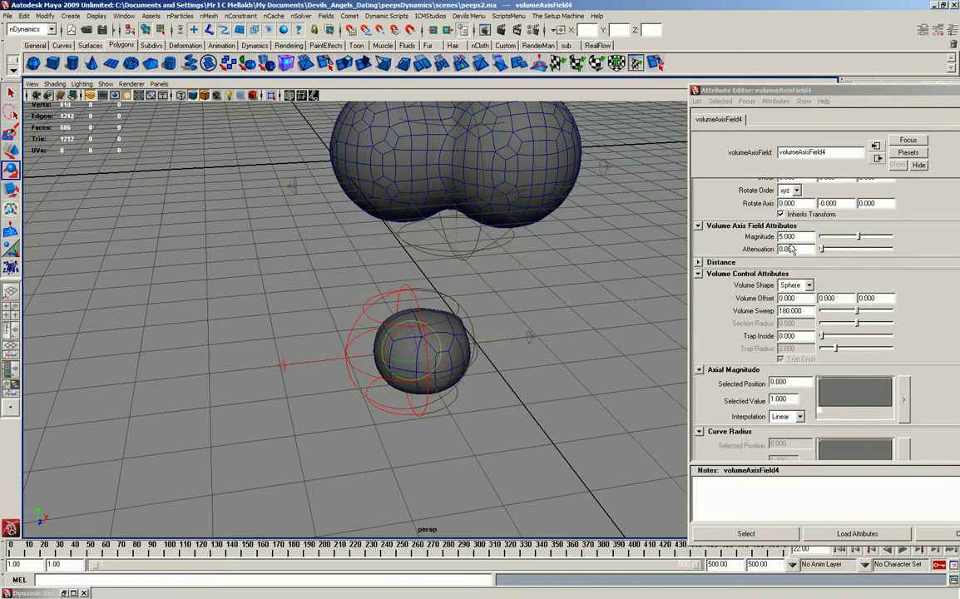
{"action": "left_click_drag", "start_coordinate": [796, 236], "coordinate": [735, 239]}
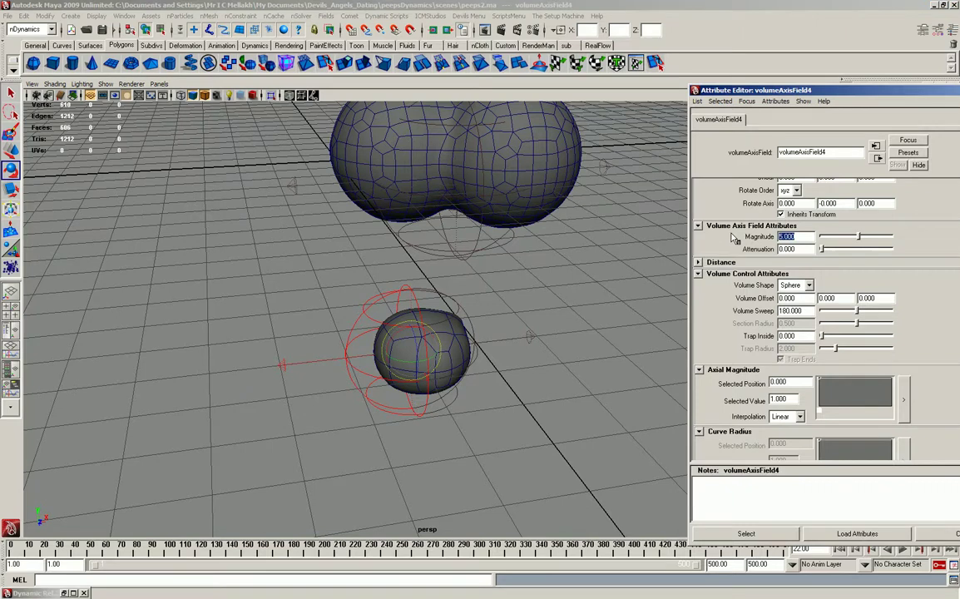
{"action": "type", "text": "10"}
{"action": "key", "text": "Return"}
Check volumeAxisField3's Magnitude stays at 5, then reselect volumeAxisField4.
{"action": "left_click", "coordinate": [542, 310]}
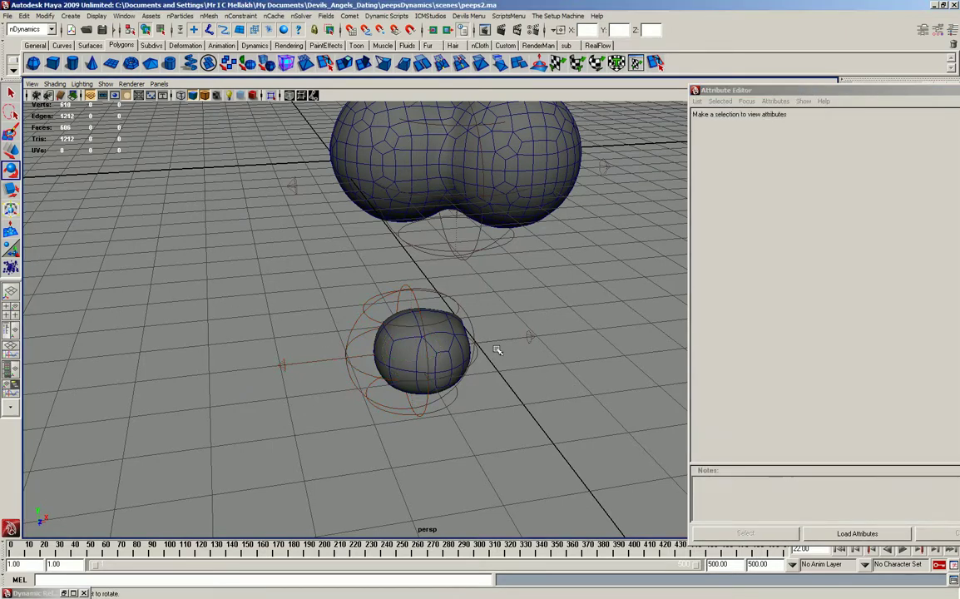
{"action": "left_click", "coordinate": [529, 337]}
{"action": "left_click_drag", "start_coordinate": [779, 237], "coordinate": [748, 239]}
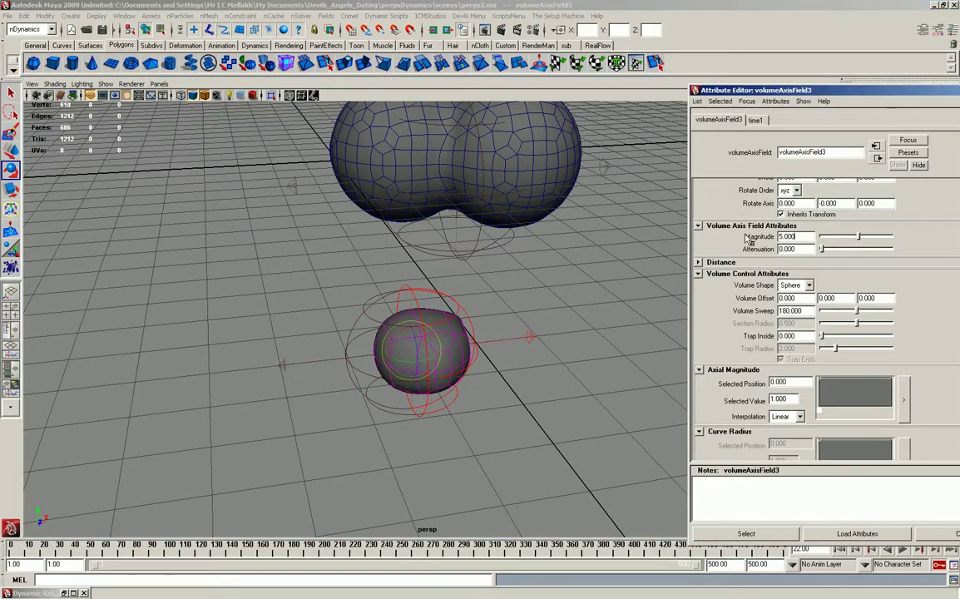
{"action": "left_click", "coordinate": [218, 313]}
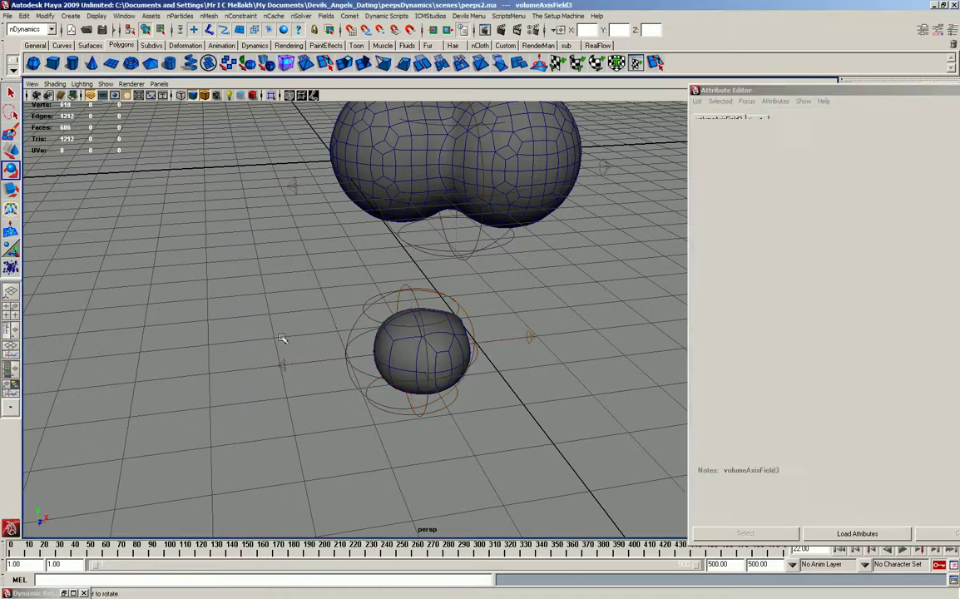
{"action": "left_click", "coordinate": [283, 364]}
Link volumeAxisField4 to nParticle2 in the Dynamic Relationships editor.
{"action": "left_click", "coordinate": [124, 16]}
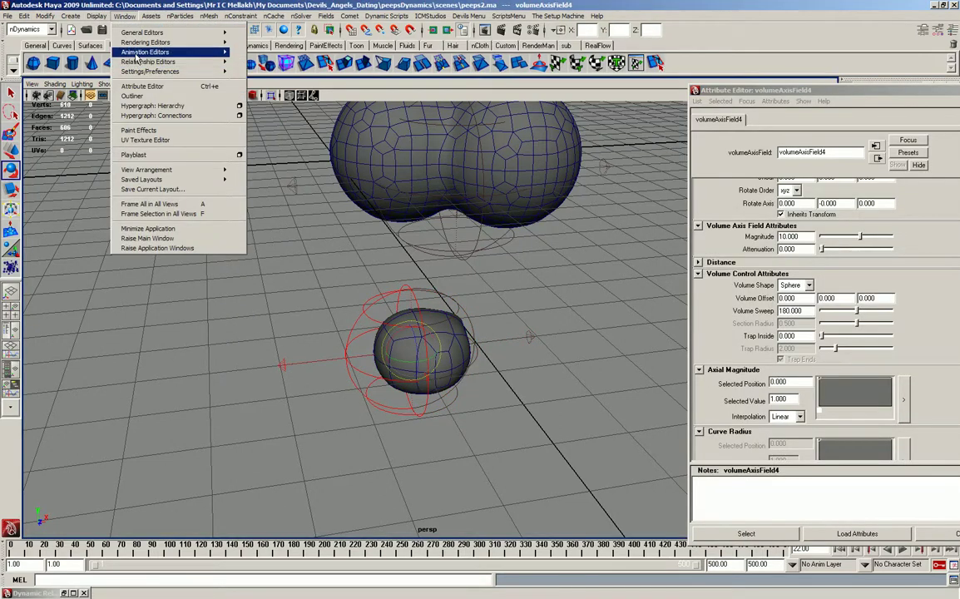
{"action": "mouse_move", "coordinate": [142, 32]}
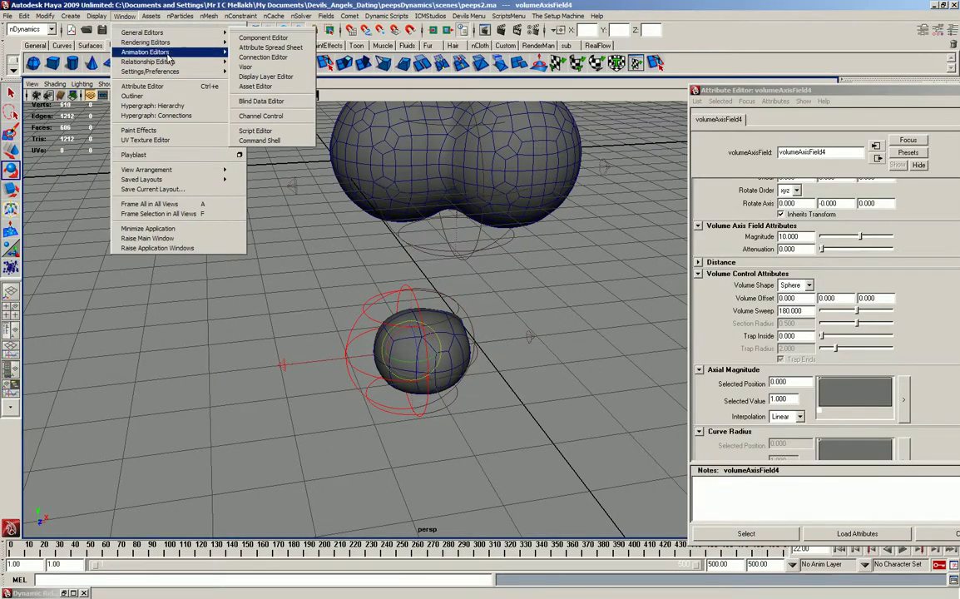
{"action": "mouse_move", "coordinate": [146, 62]}
{"action": "left_click", "coordinate": [290, 146]}
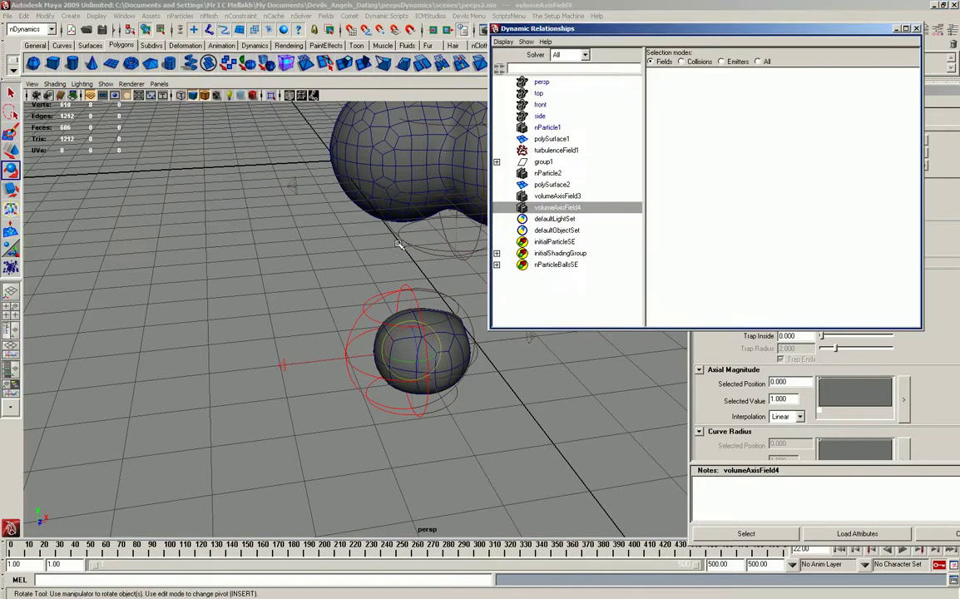
{"action": "left_click", "coordinate": [549, 128]}
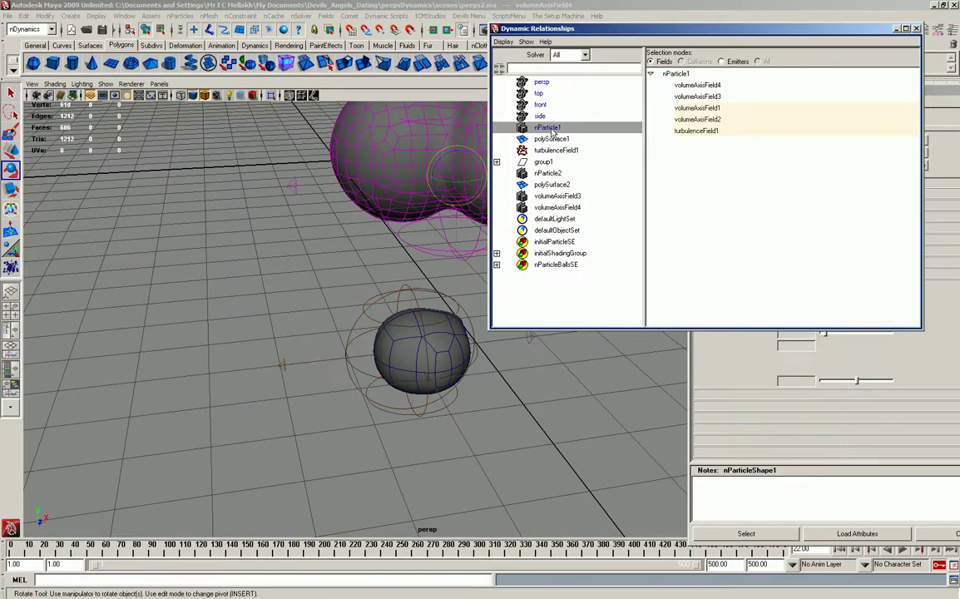
{"action": "left_click", "coordinate": [549, 173]}
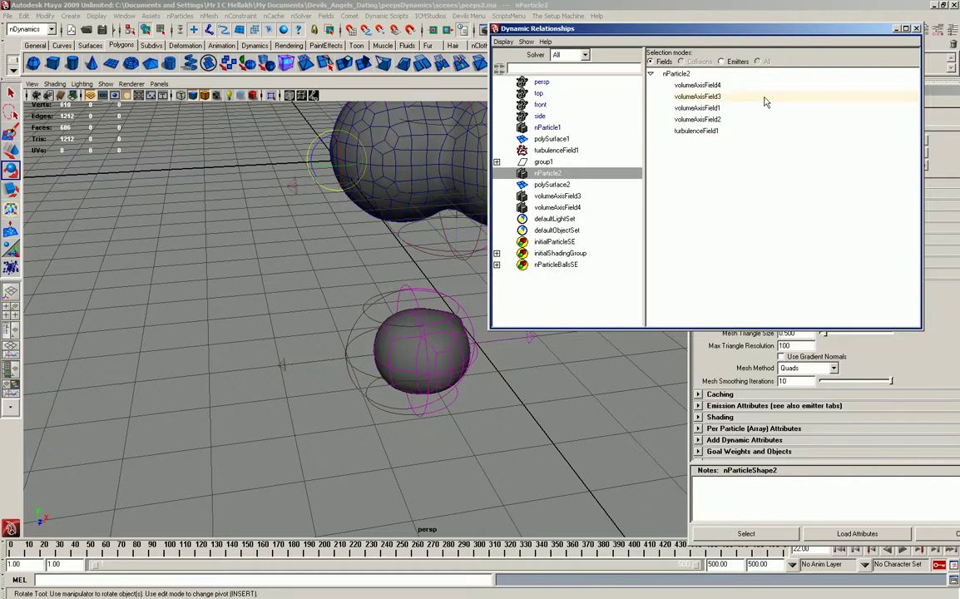
{"action": "left_click", "coordinate": [753, 84]}
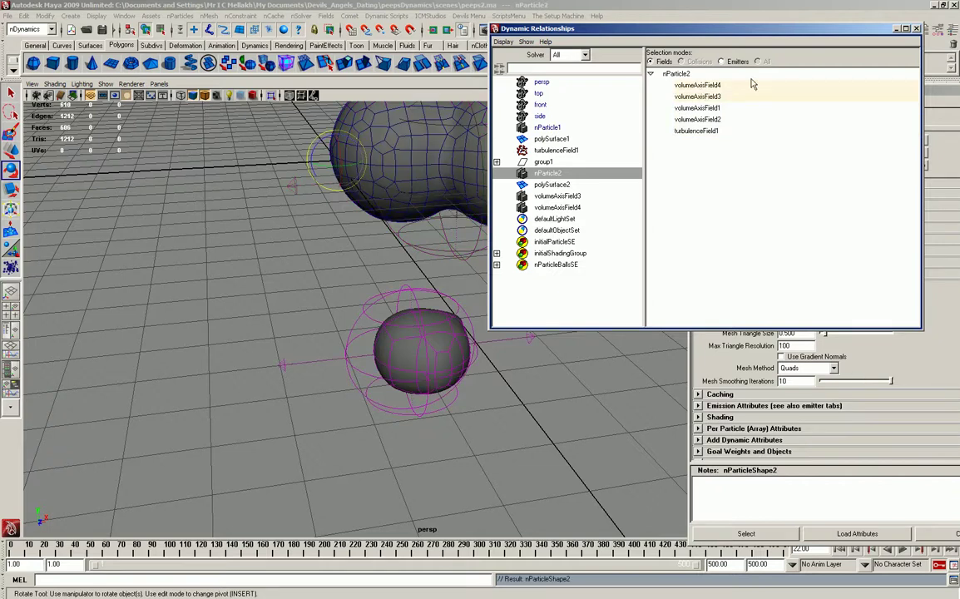
{"action": "left_click", "coordinate": [894, 29]}
Replay the simulation from the first frame and orbit to inspect the small blob split into two spheres.
{"action": "left_click", "coordinate": [840, 551]}
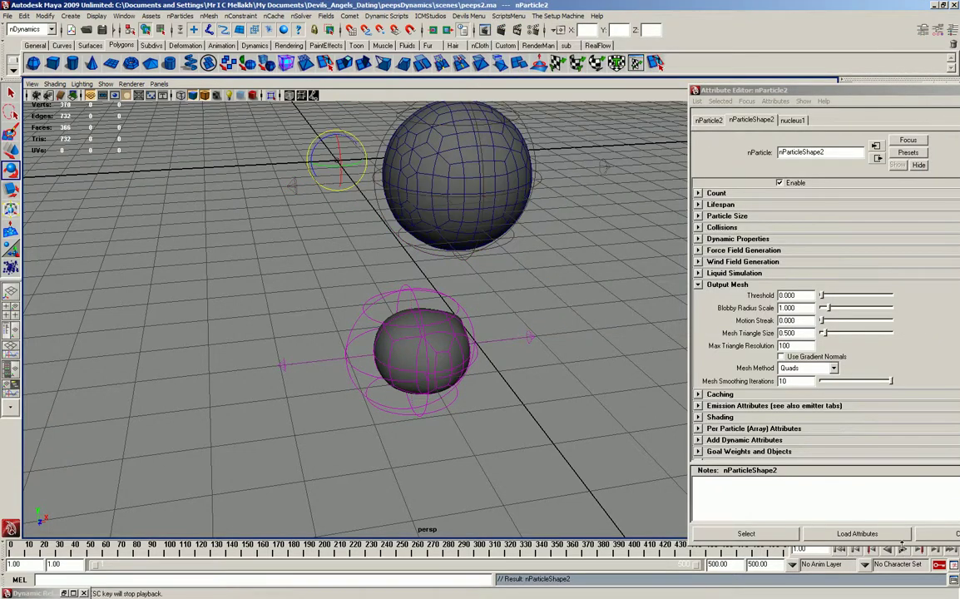
{"action": "left_click", "coordinate": [903, 551]}
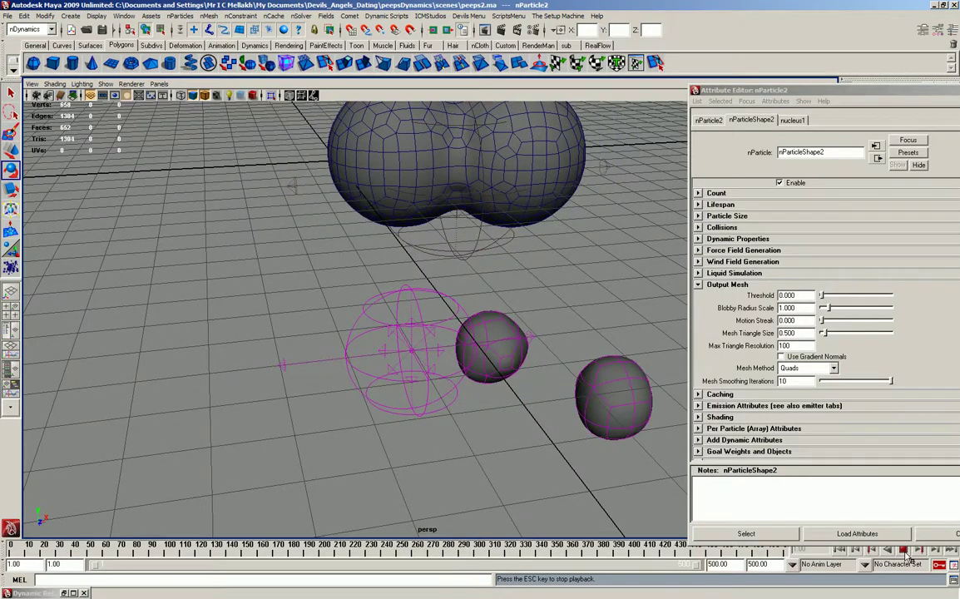
{"action": "left_click", "coordinate": [904, 551]}
{"action": "mouse_move", "coordinate": [375, 332]}
{"action": "left_mouse_down", "text": "alt"}
{"action": "mouse_move", "coordinate": [305, 269]}
{"action": "mouse_move", "coordinate": [416, 251]}
{"action": "mouse_move", "coordinate": [302, 216]}
{"action": "mouse_move", "coordinate": [370, 206]}
{"action": "left_mouse_up", "text": "alt"}
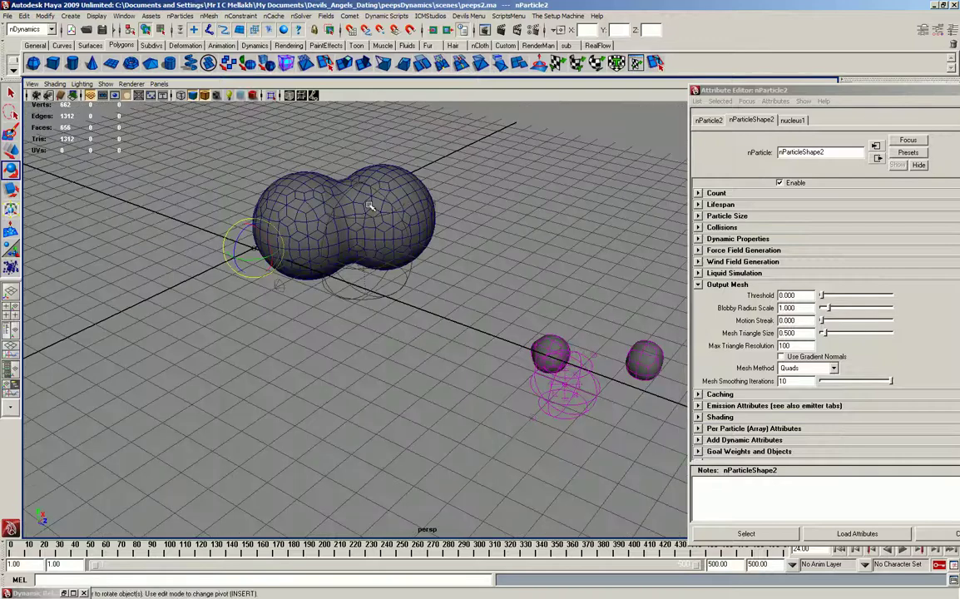
{"action": "mouse_move", "coordinate": [445, 271]}
{"action": "left_mouse_down", "text": "alt"}
{"action": "mouse_move", "coordinate": [403, 285]}
{"action": "mouse_move", "coordinate": [350, 250]}
{"action": "mouse_move", "coordinate": [363, 258]}
{"action": "left_mouse_up", "text": "alt"}
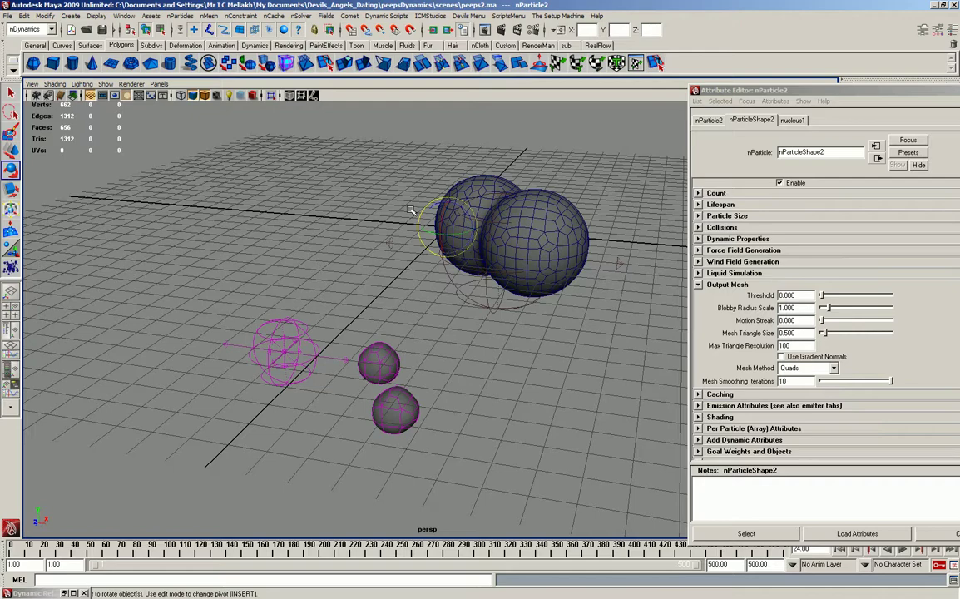
{"action": "mouse_move", "coordinate": [411, 210]}
{"action": "left_mouse_down", "text": "alt"}
{"action": "mouse_move", "coordinate": [278, 275]}
{"action": "mouse_move", "coordinate": [349, 250]}
{"action": "left_mouse_up", "text": "alt"}
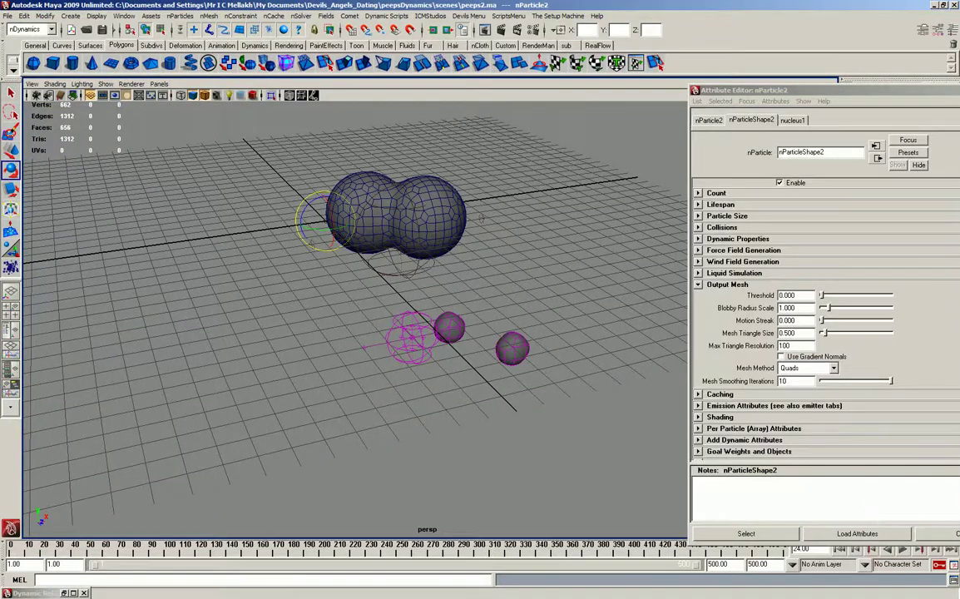